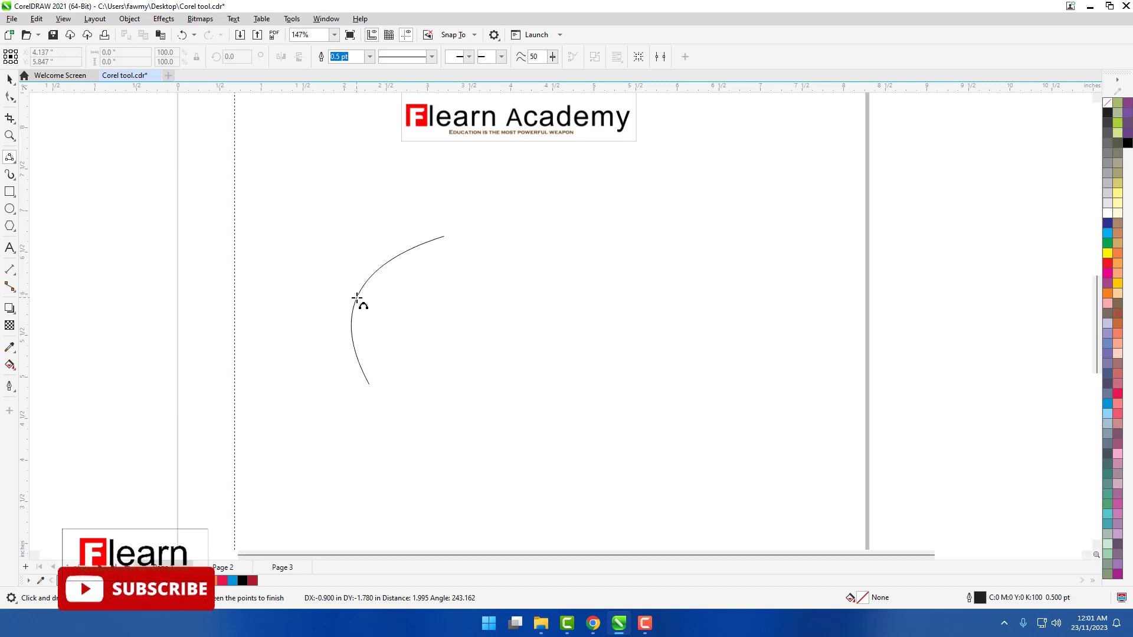
- Finish the first 3-point curve at about 1.12 × 1.78 inches and draw a second one bulging right, about 0.66 × 1.82 inches
left_click(357, 298)
scroll(460, 358, "up", 1)
scroll(354, 265, "up", 1)
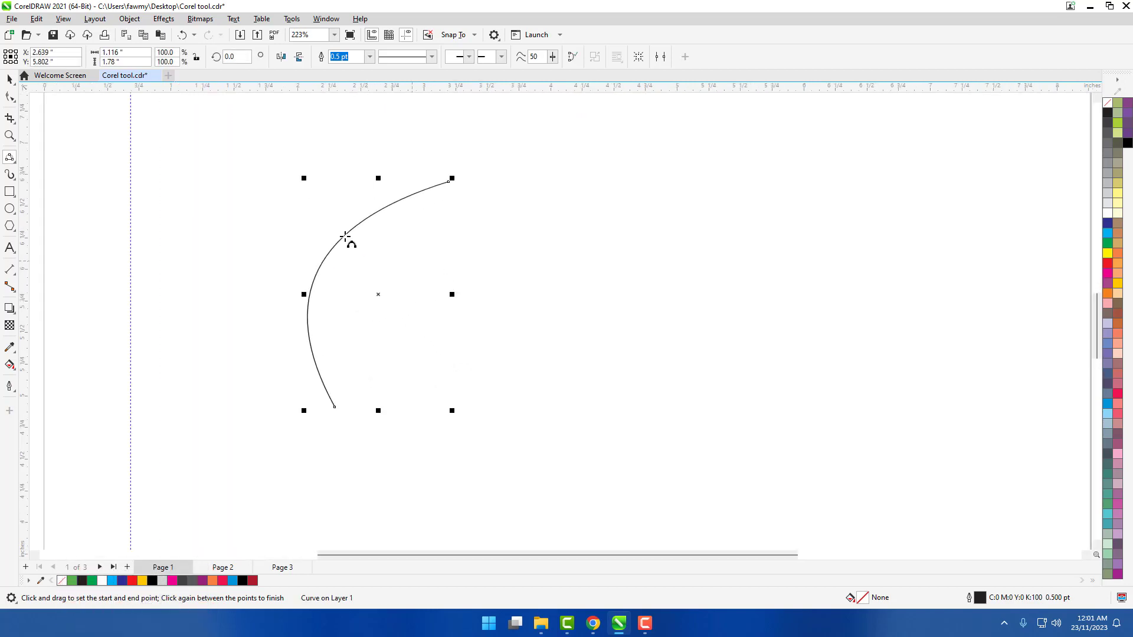
scroll(444, 232, "down", 2)
scroll(515, 201, "up", 1)
left_click_drag(522, 193, 529, 365)
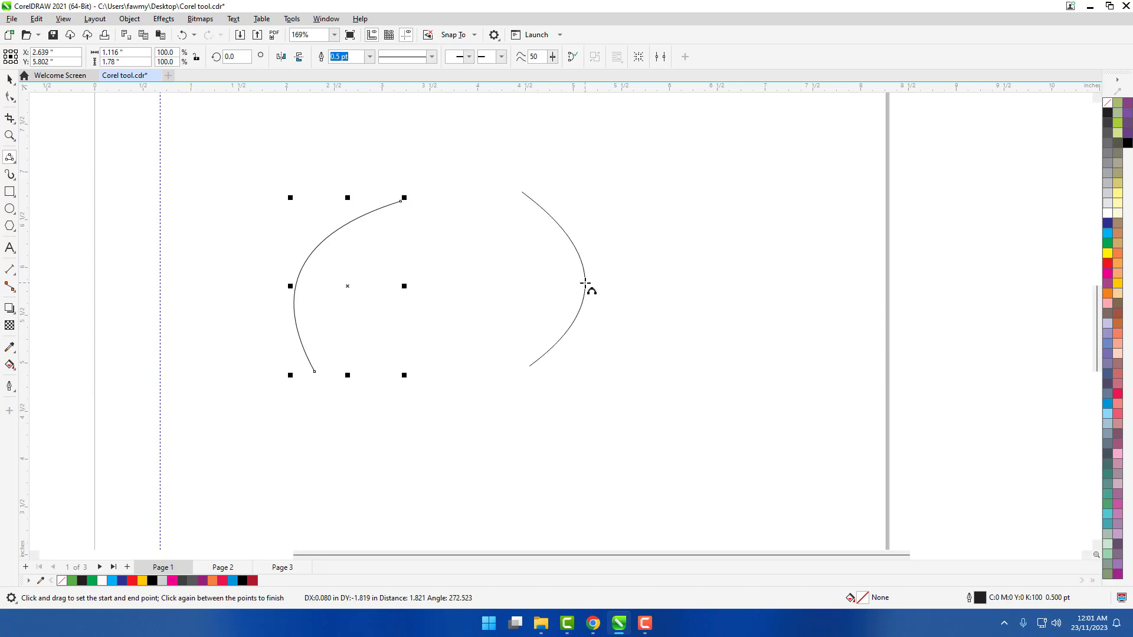
left_click(586, 283)
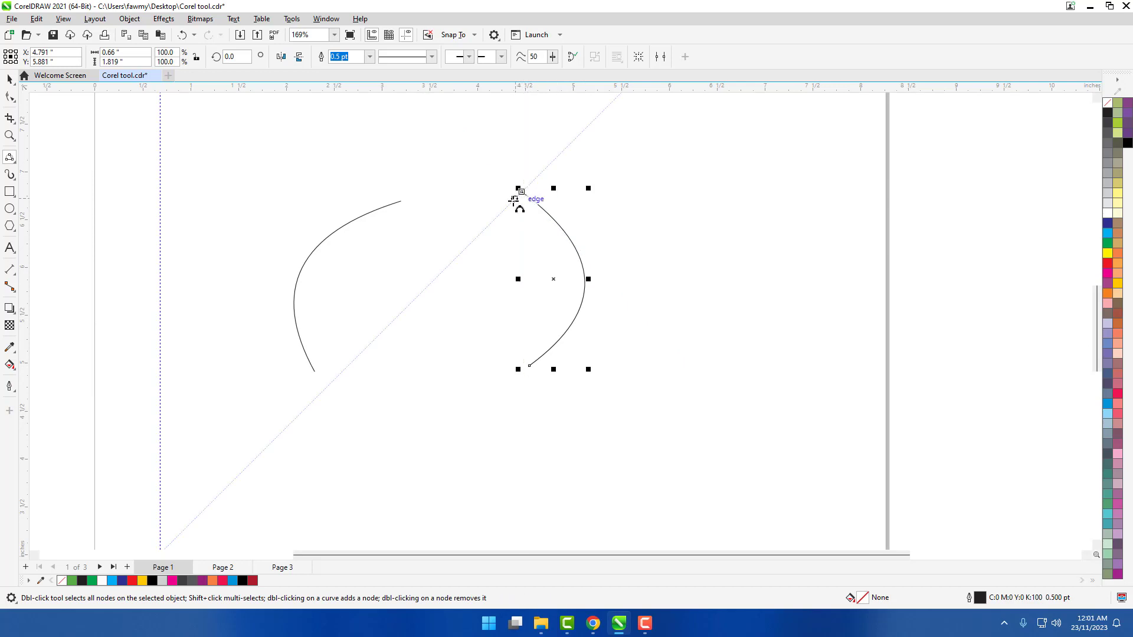
- Draw a diagonal 3-point curve between the two arcs and extend it from its upper end node into an S-shape about 4.22 × 2.75 inches
left_click_drag(502, 202, 329, 375)
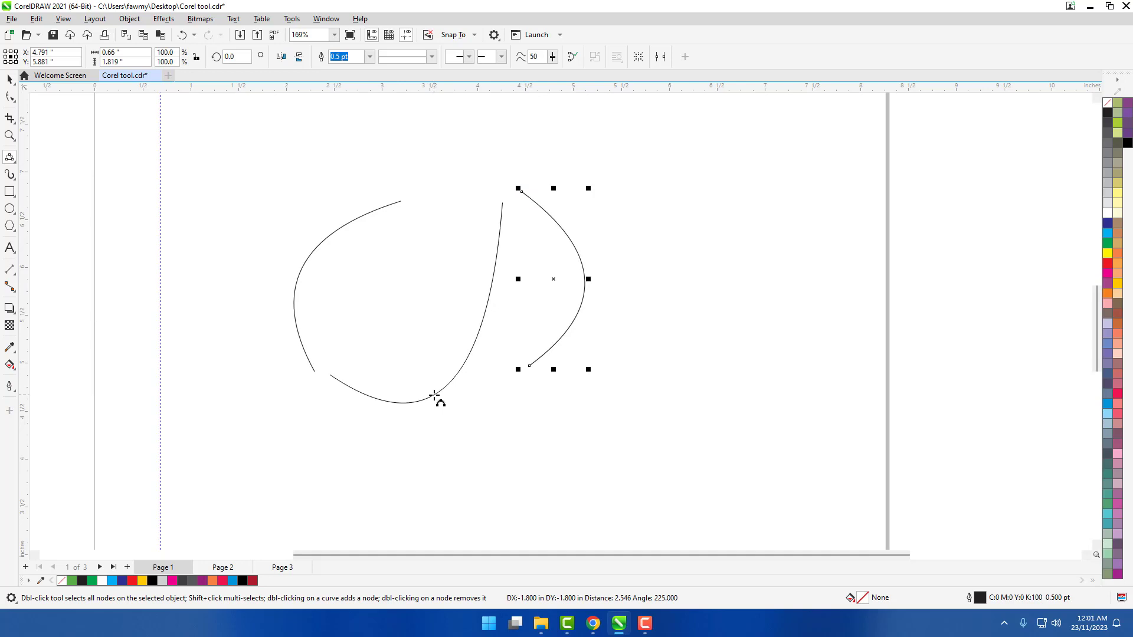
left_click(434, 395)
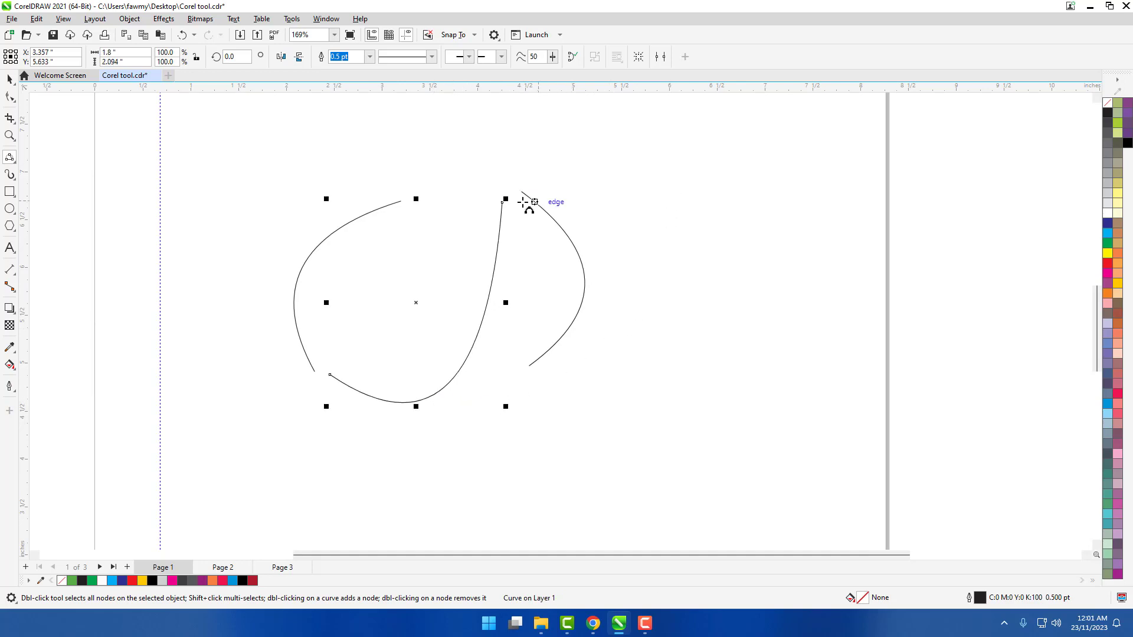
left_click_drag(691, 209, 503, 201)
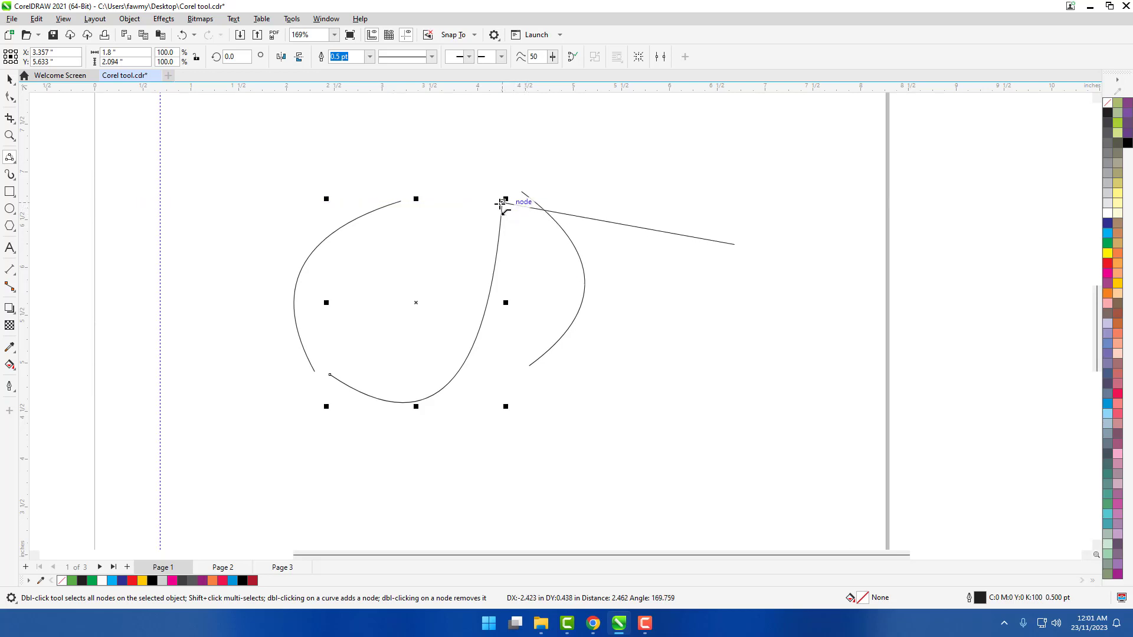
left_click(539, 143)
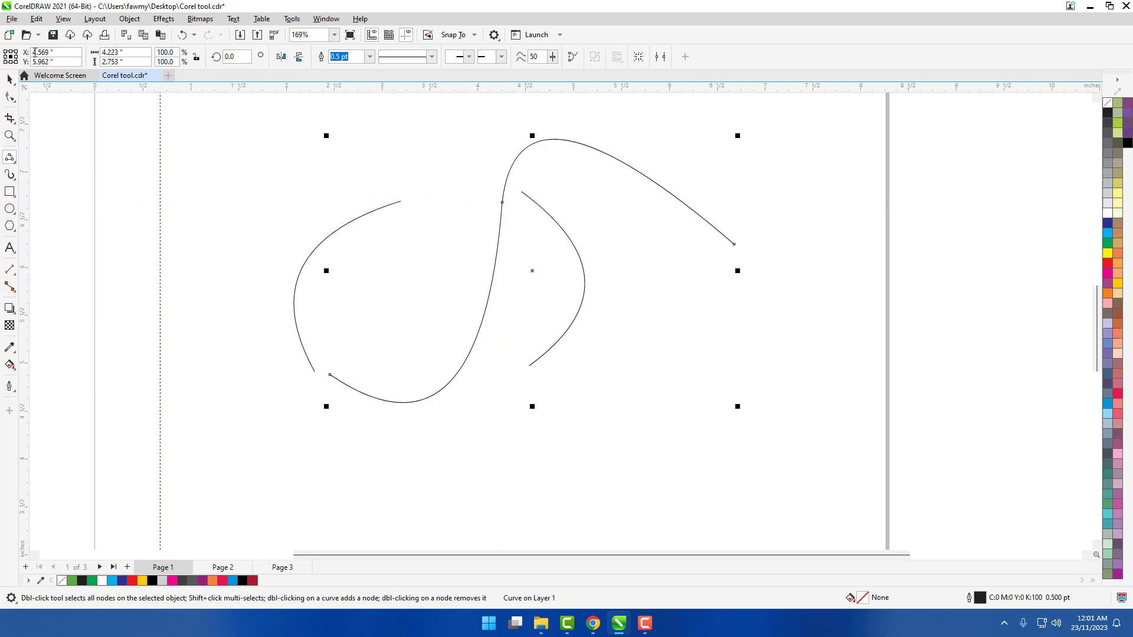
- Delete the joined S-shaped curve and the two separate arcs from the page
left_click(10, 80)
left_click(480, 330)
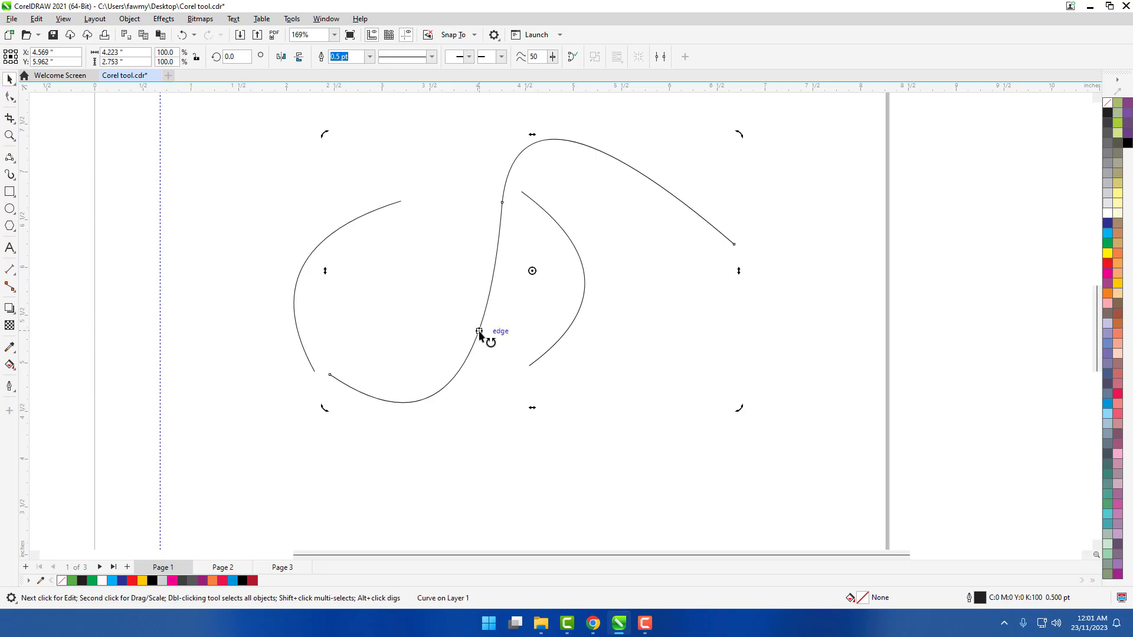
left_click(476, 339)
left_click_drag(475, 339, 672, 342)
key("Delete")
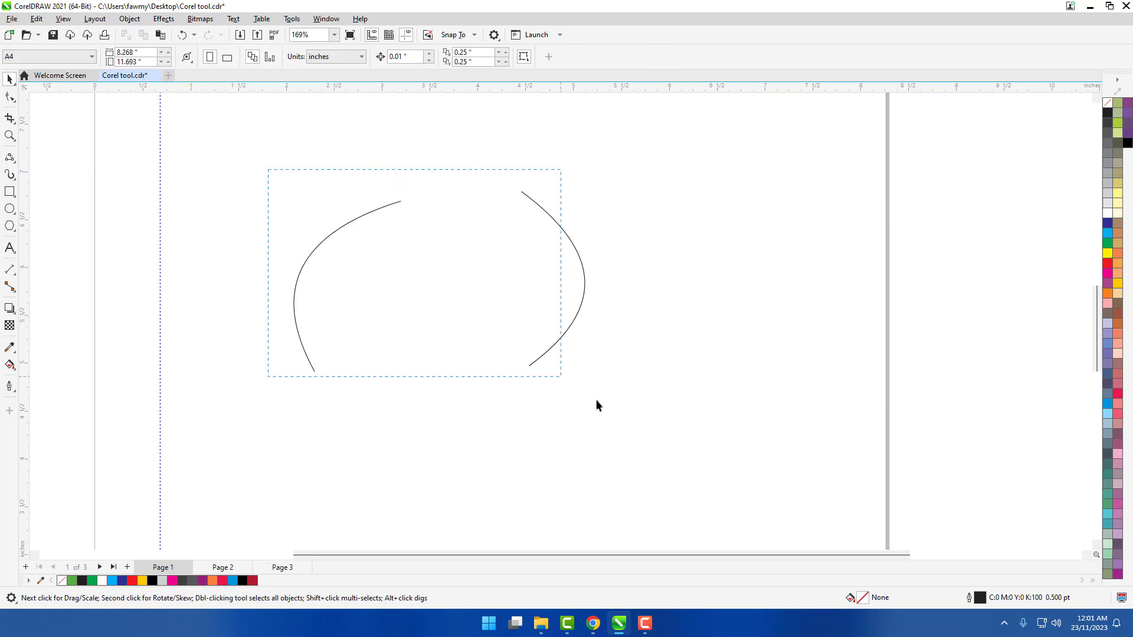
left_click_drag(595, 401, 617, 422)
key("Delete")
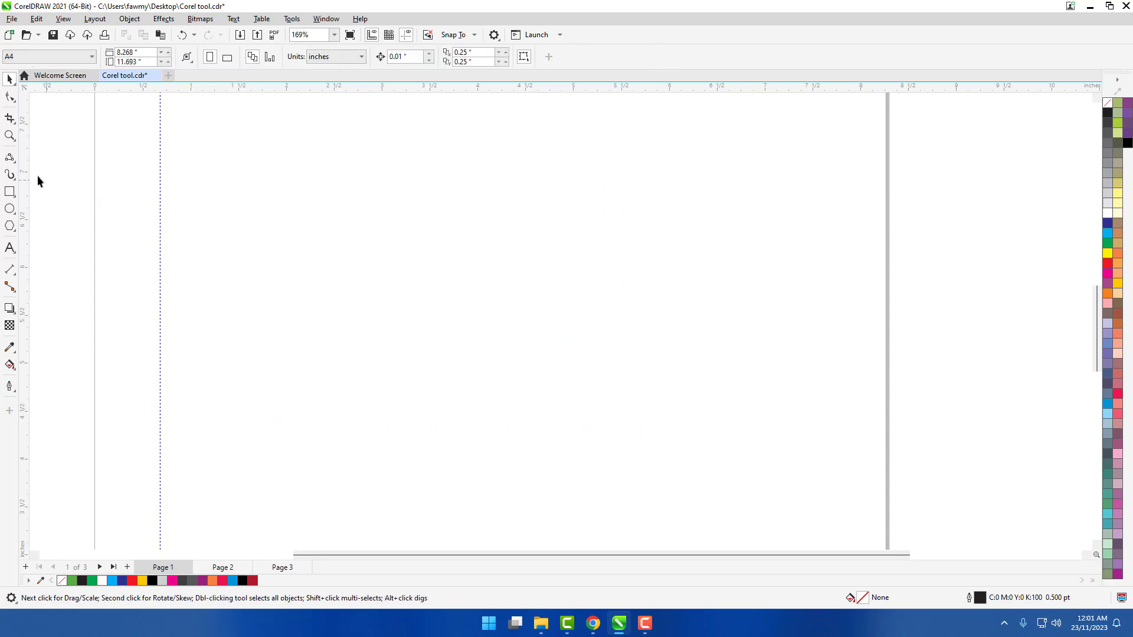
- Draw a closed leaf about 0.87 × 1.88 inches from two 3-point curves joined at both end nodes
left_click(13, 158)
left_click(52, 236)
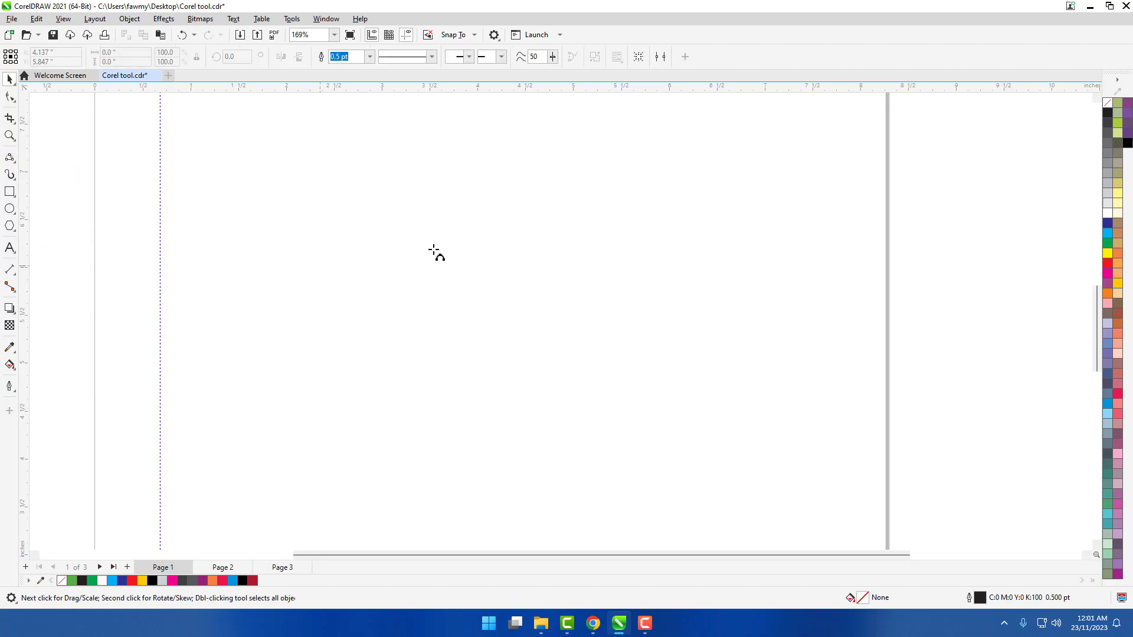
left_click_drag(505, 195, 478, 372)
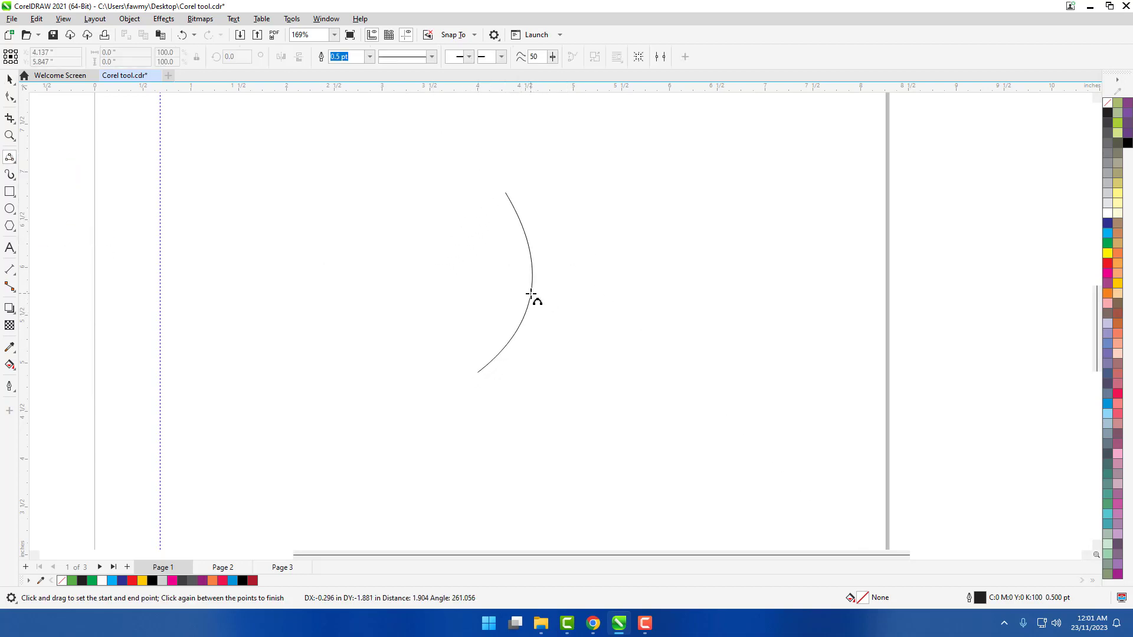
left_click(534, 294)
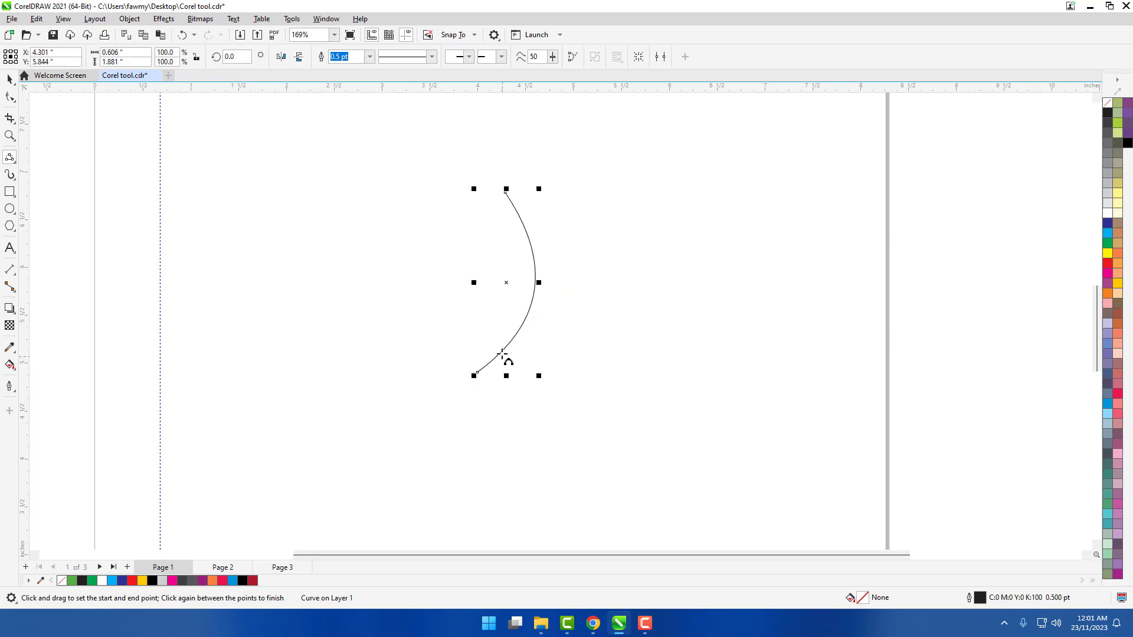
scroll(479, 378, "up", 2)
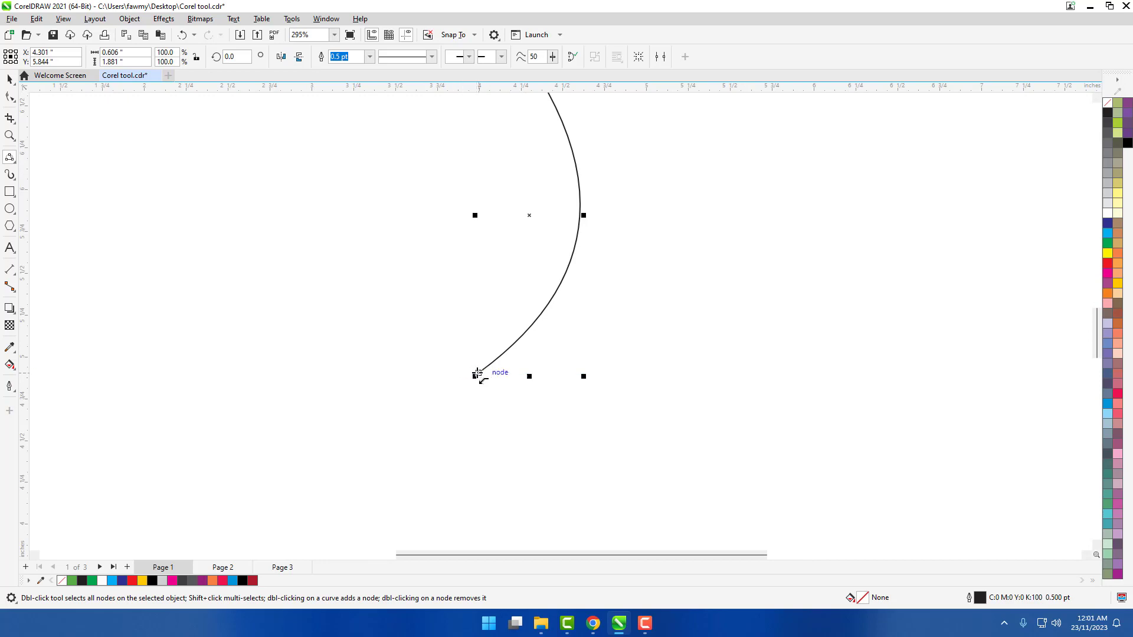
left_click_drag(478, 372, 526, 153)
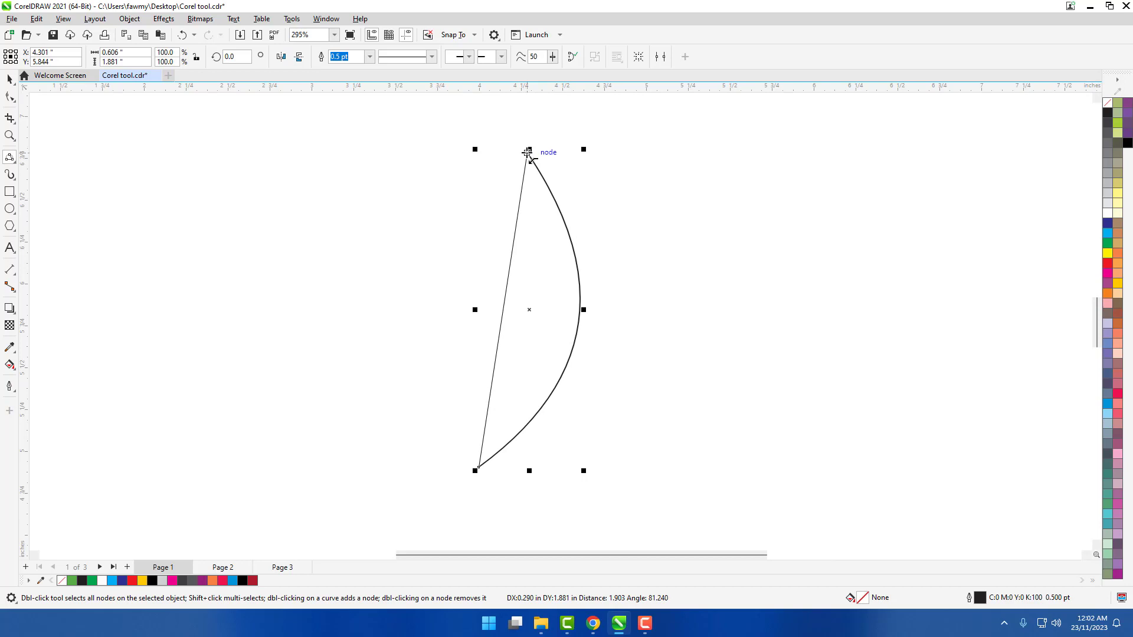
left_click_drag(528, 153, 435, 374)
left_click(9, 79)
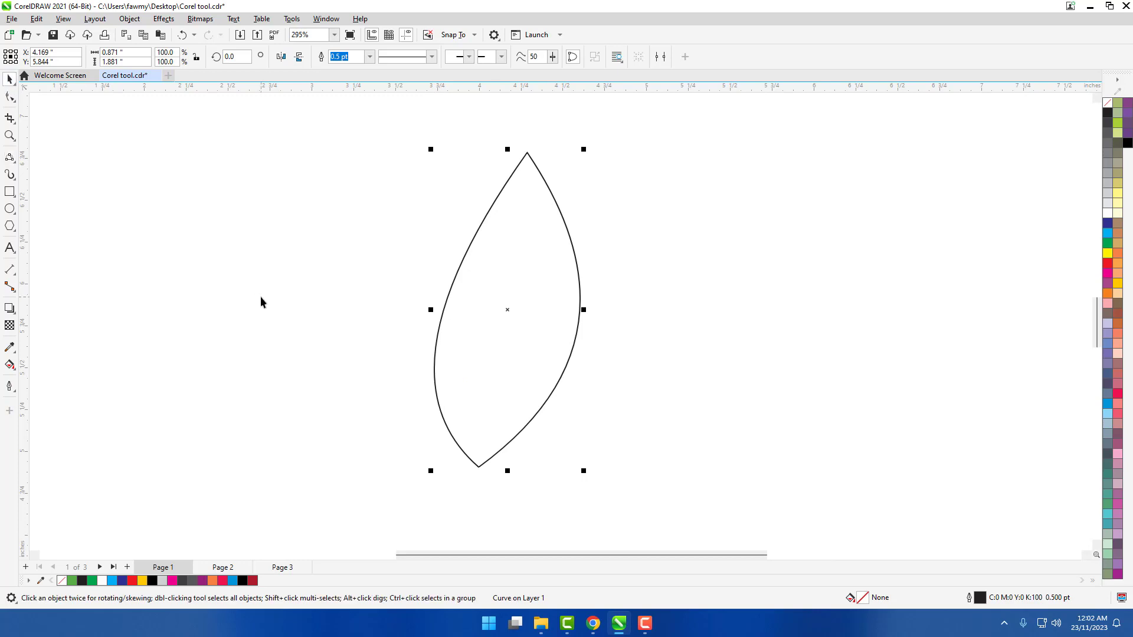
- Move the closed leaf to beneath the logo, at about X 4.40, Y 6.24 inches
scroll(260, 304, "down", 2)
left_click_drag(381, 340, 416, 294)
left_click(491, 334)
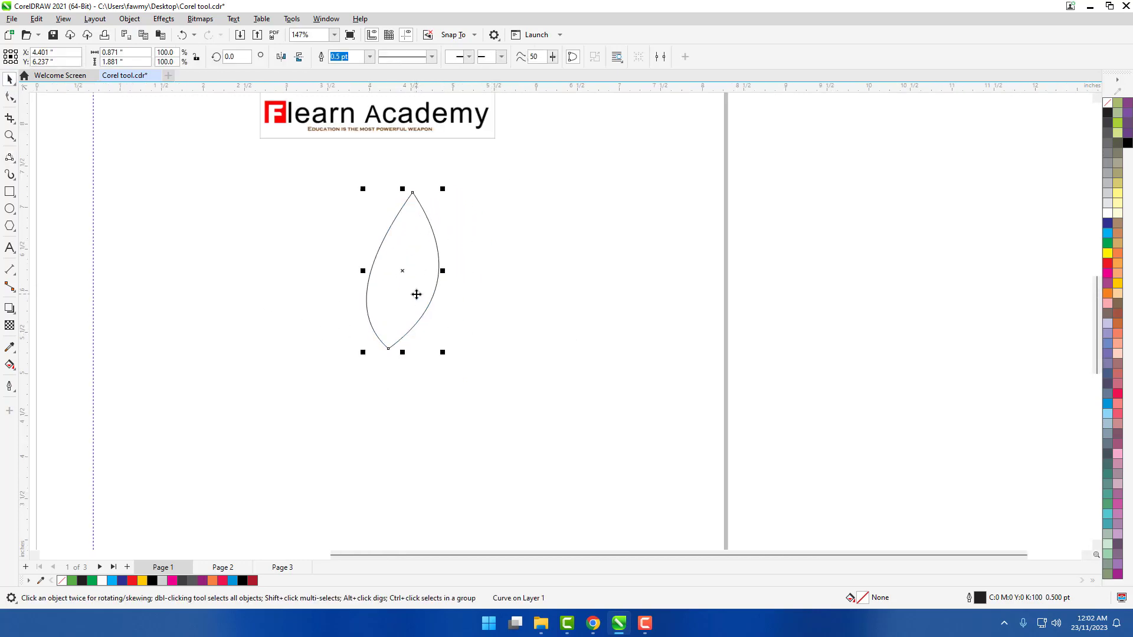
scroll(431, 301, "up", 1)
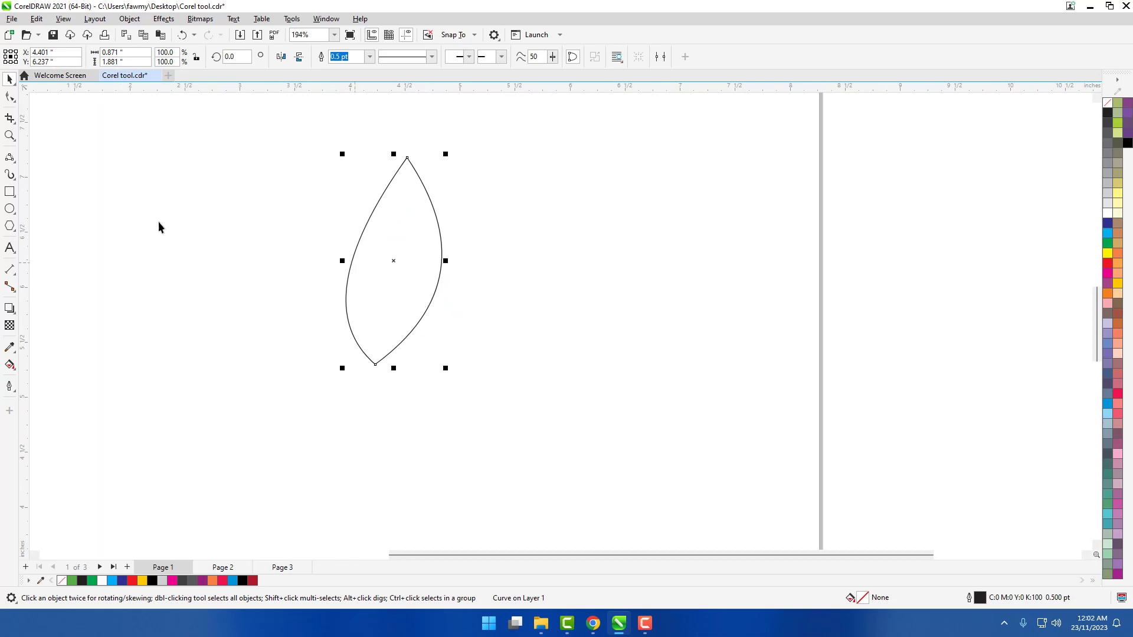
- Draw a smaller leaf about 0.74 × 1.46 inches right of the first from two 3-point curves joined at the base, leaving the tip open
left_click(10, 158)
left_click(38, 235)
scroll(354, 289, "down", 1)
scroll(535, 306, "up", 1)
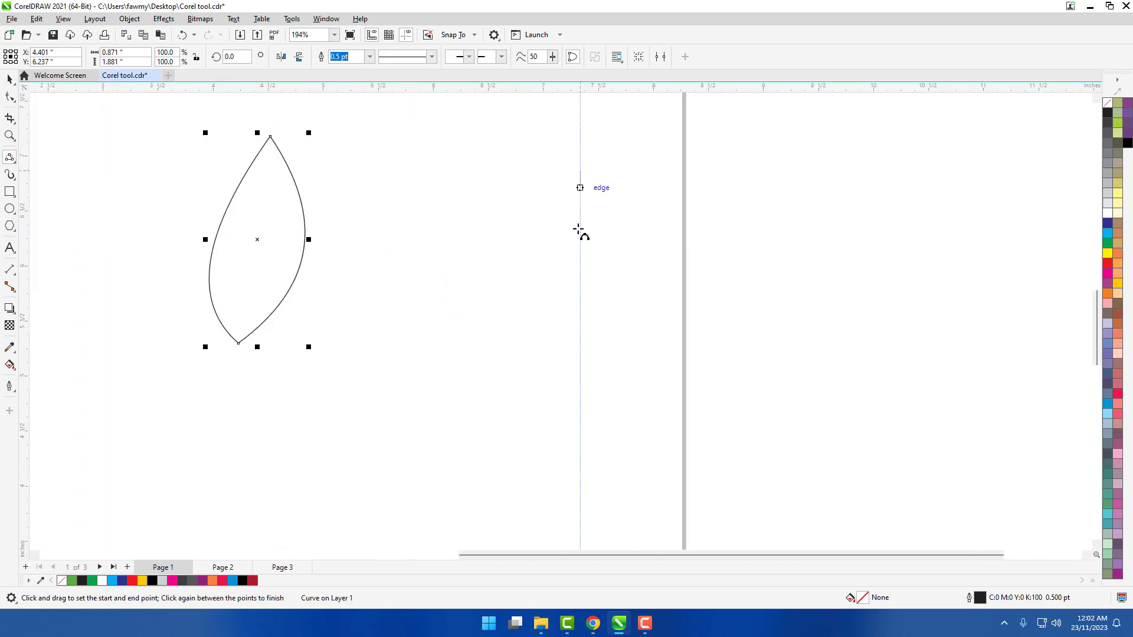
left_click_drag(580, 171, 581, 331)
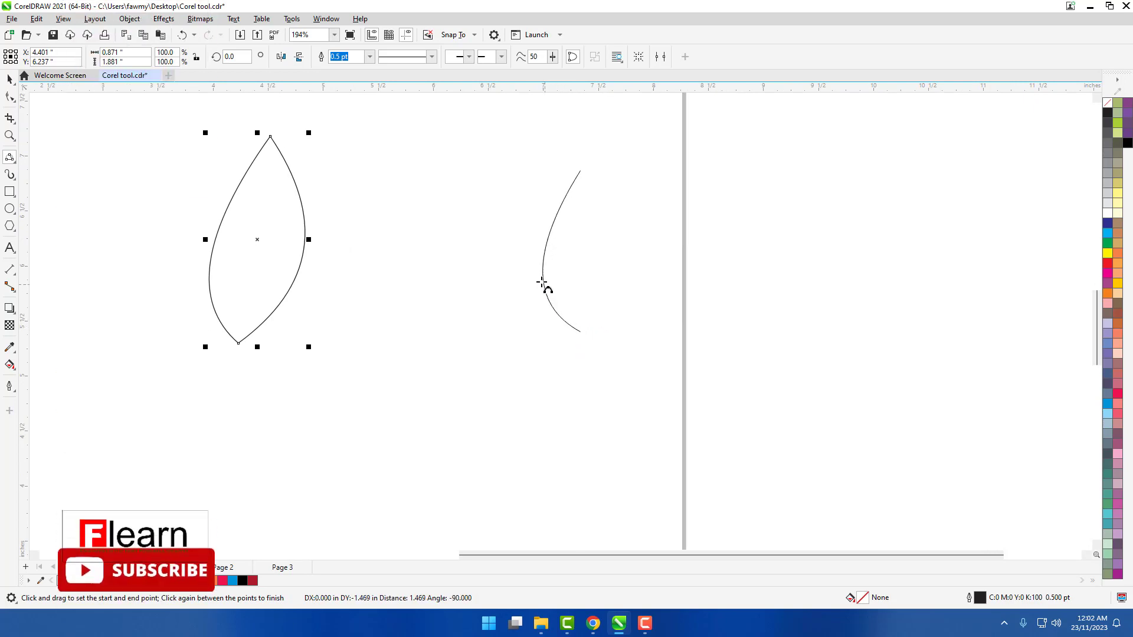
left_click(538, 273)
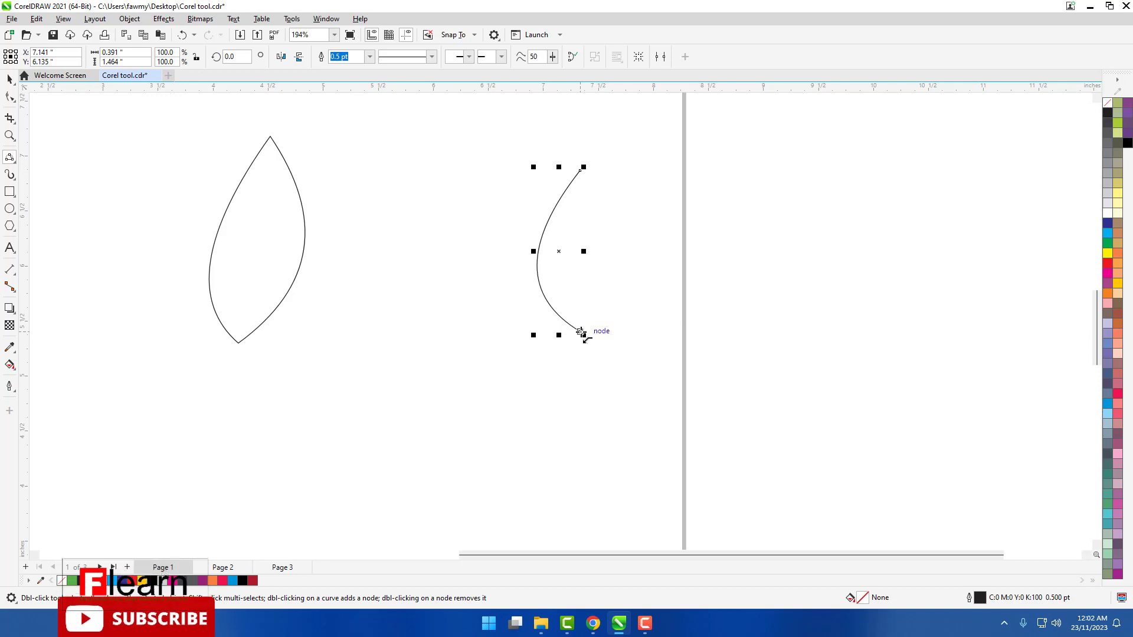
left_click_drag(580, 332, 583, 174)
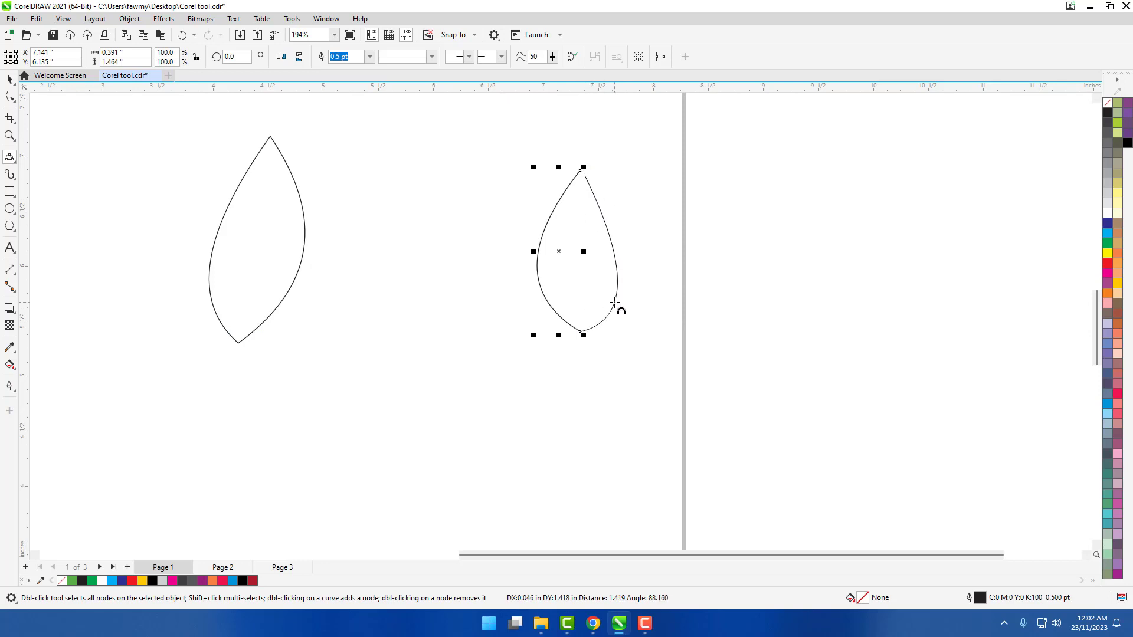
left_click(616, 302)
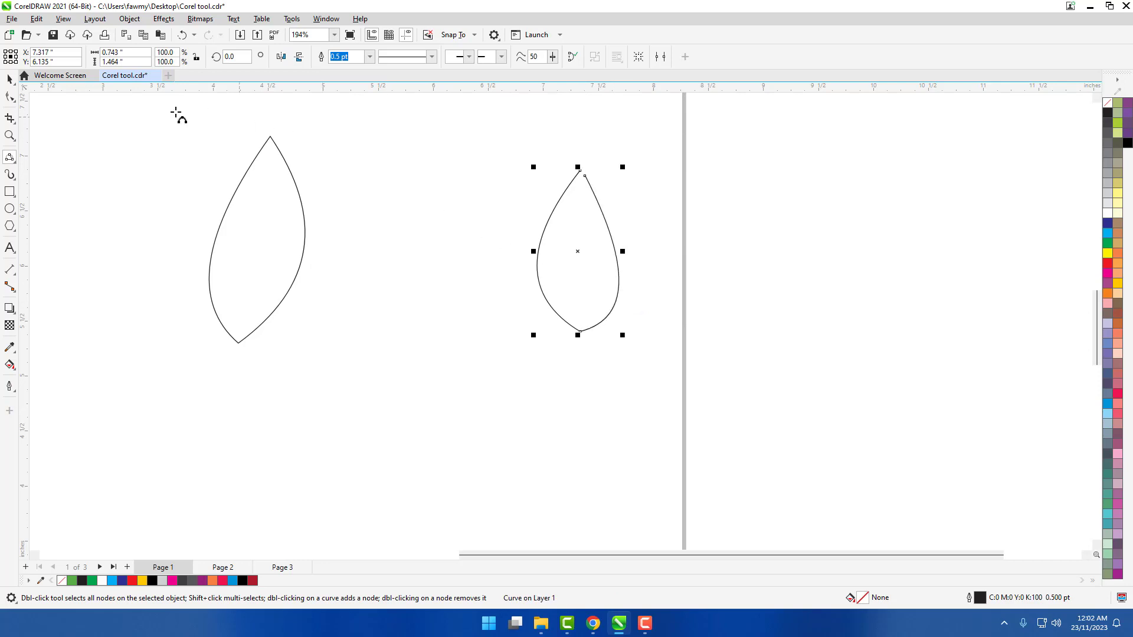
- Close the smaller leaf's tip by moving its loose right end node onto the left one with the Shape tool
left_click(10, 98)
scroll(618, 129, "up", 4)
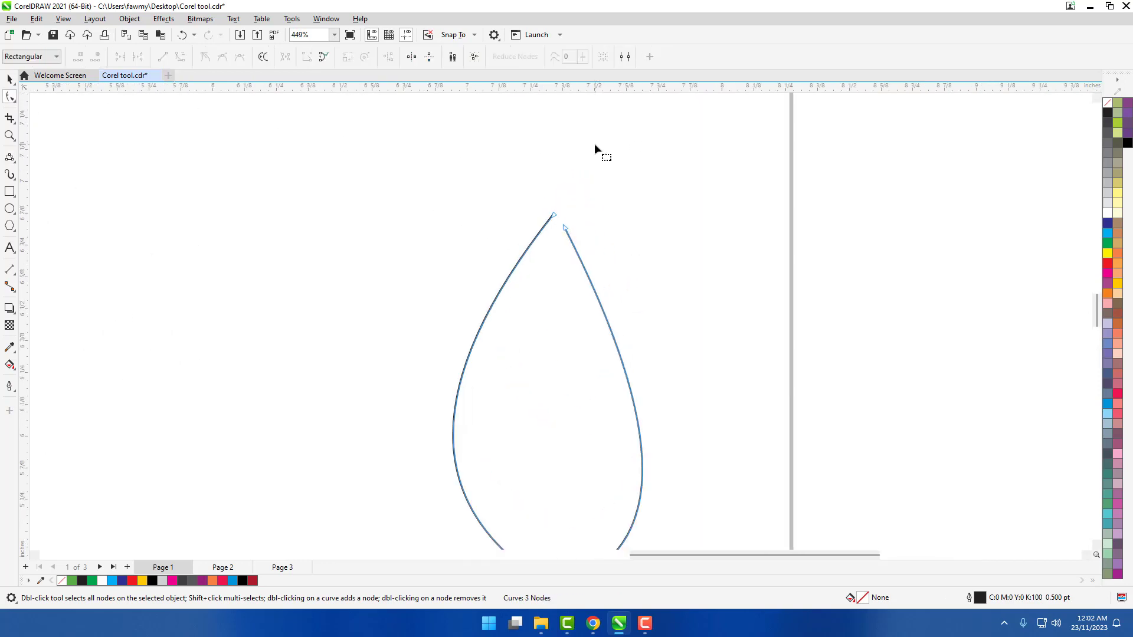
left_click_drag(564, 227, 553, 213)
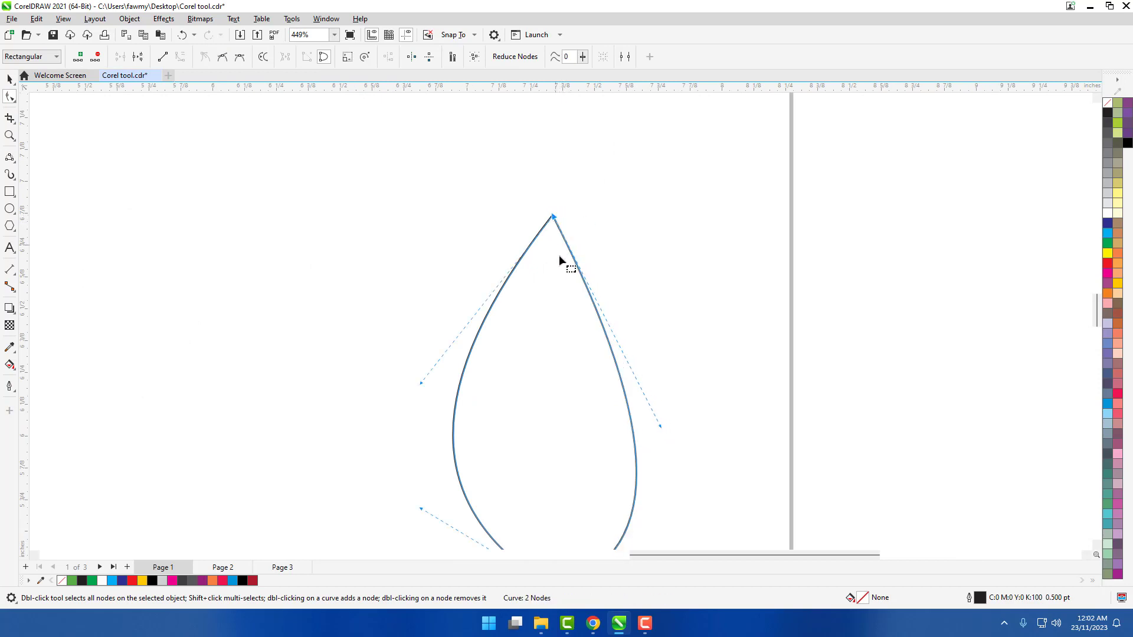
left_click(617, 197)
scroll(617, 197, "down", 3)
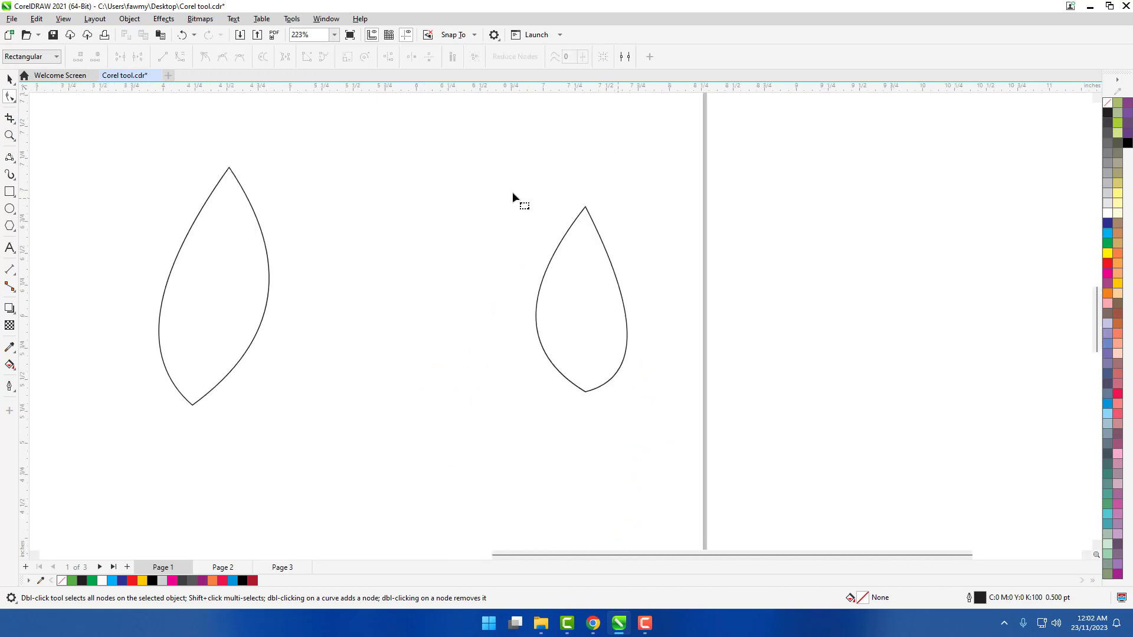
- Try moving the closed smaller leaf slightly up and filling it with cyan, and undo back to the open outline
left_click(7, 80)
left_click_drag(539, 310, 514, 255)
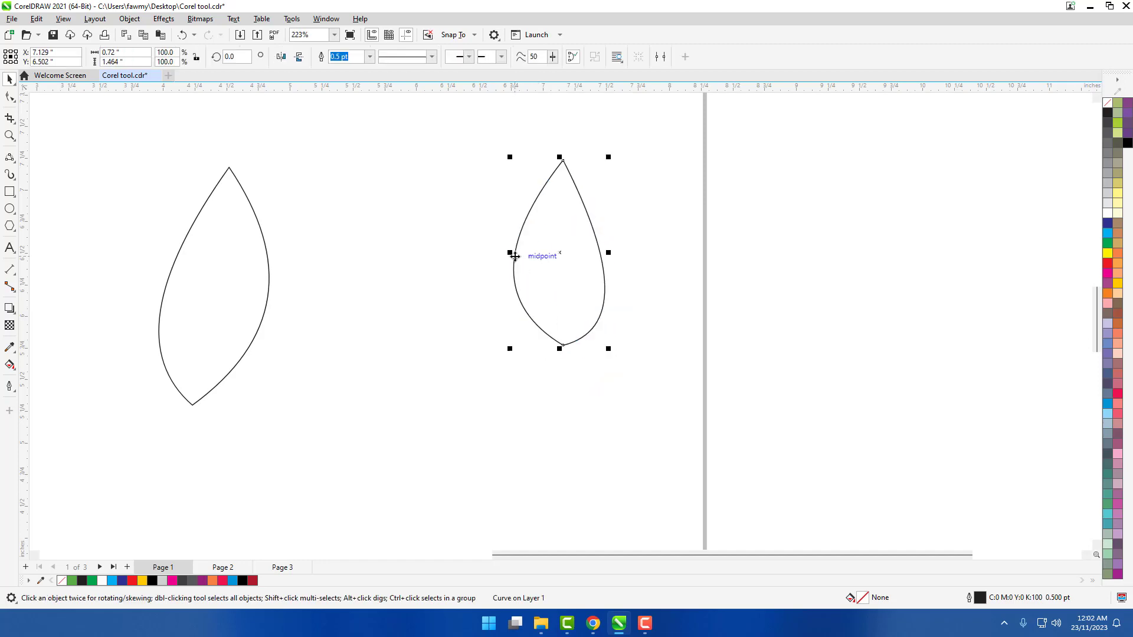
left_click(1107, 232)
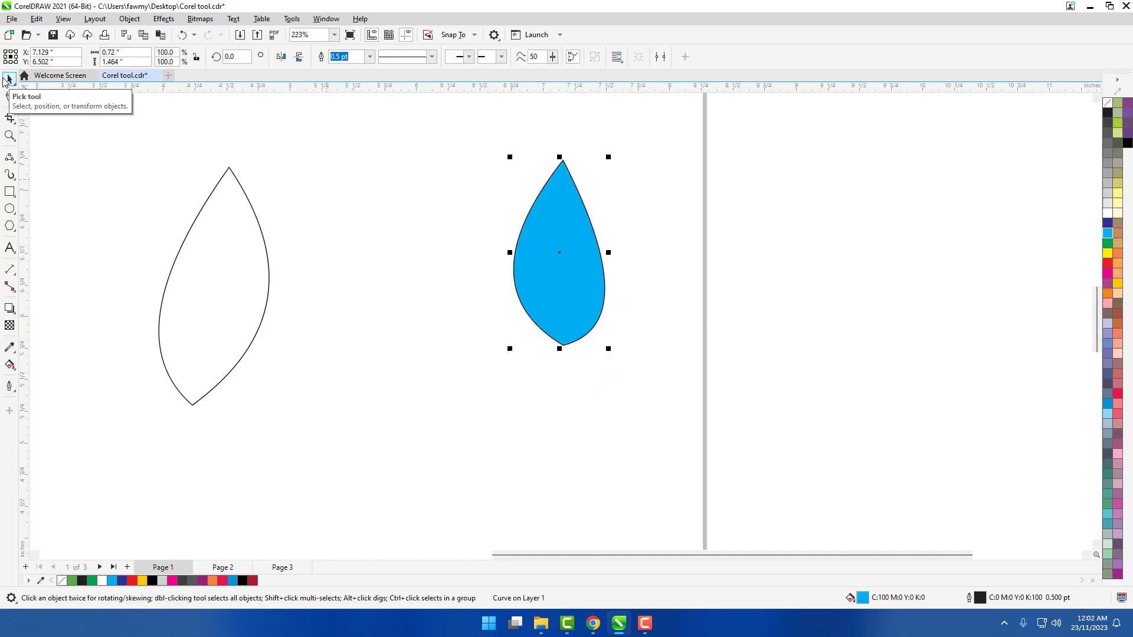
key("ctrl+z")
key("ctrl+z")
- Try closing the gap at the smaller leaf's tip with the Close Curve command, and undo it
scroll(607, 206, "up", 3)
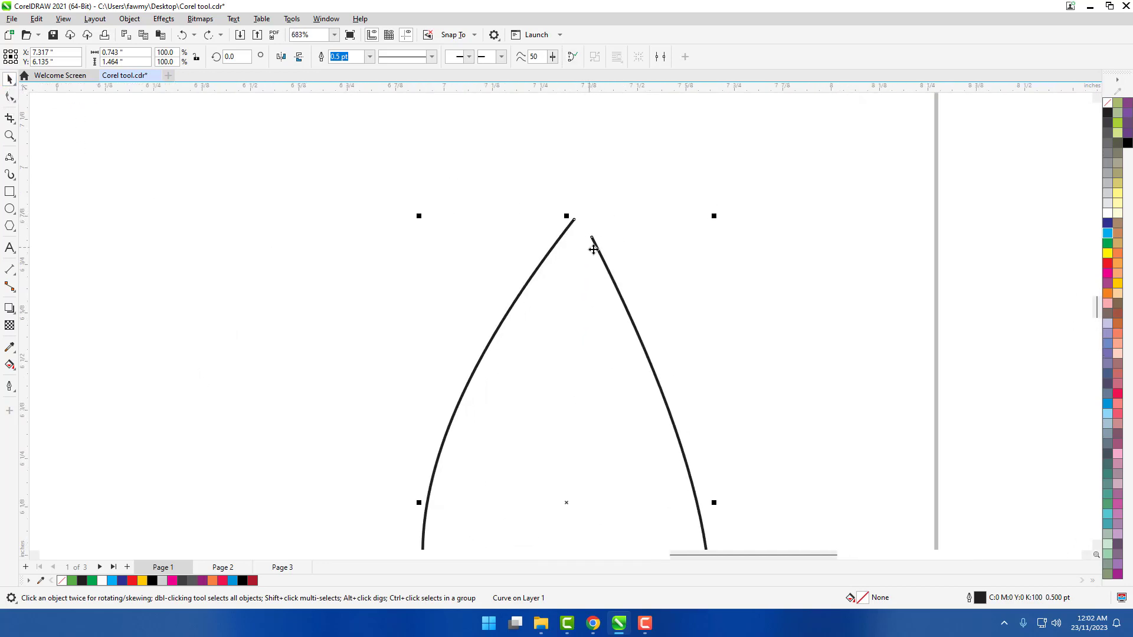
left_click(572, 57)
scroll(593, 236, "up", 2)
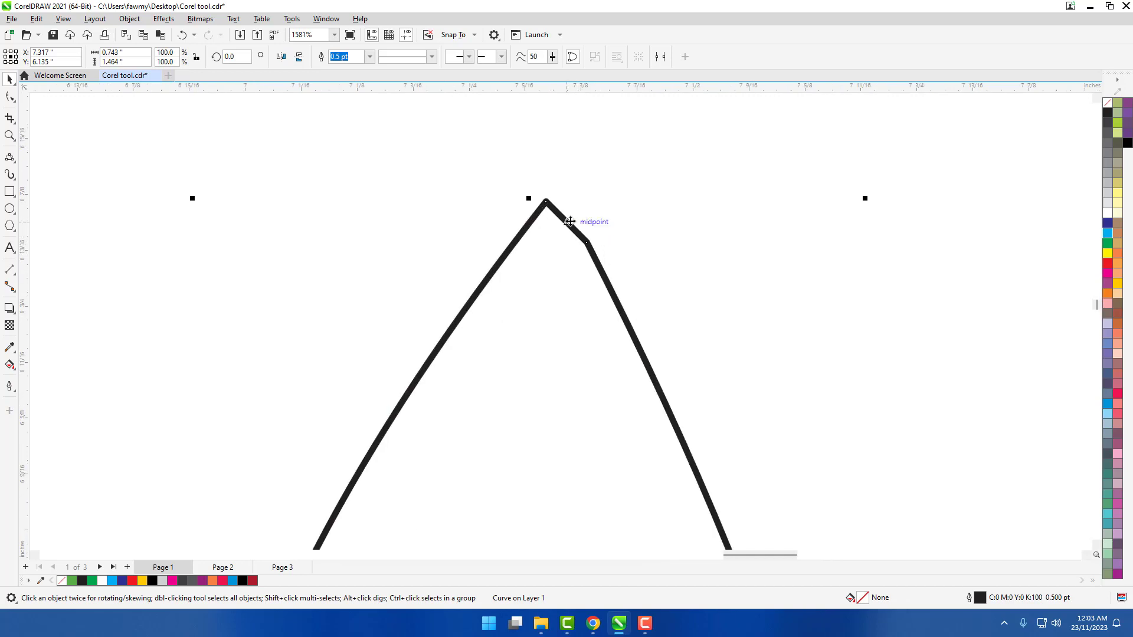
key("ctrl+z")
- Join the two end nodes at the smaller leaf's open tip with the Shape tool so that they meet in one point
left_click(10, 98)
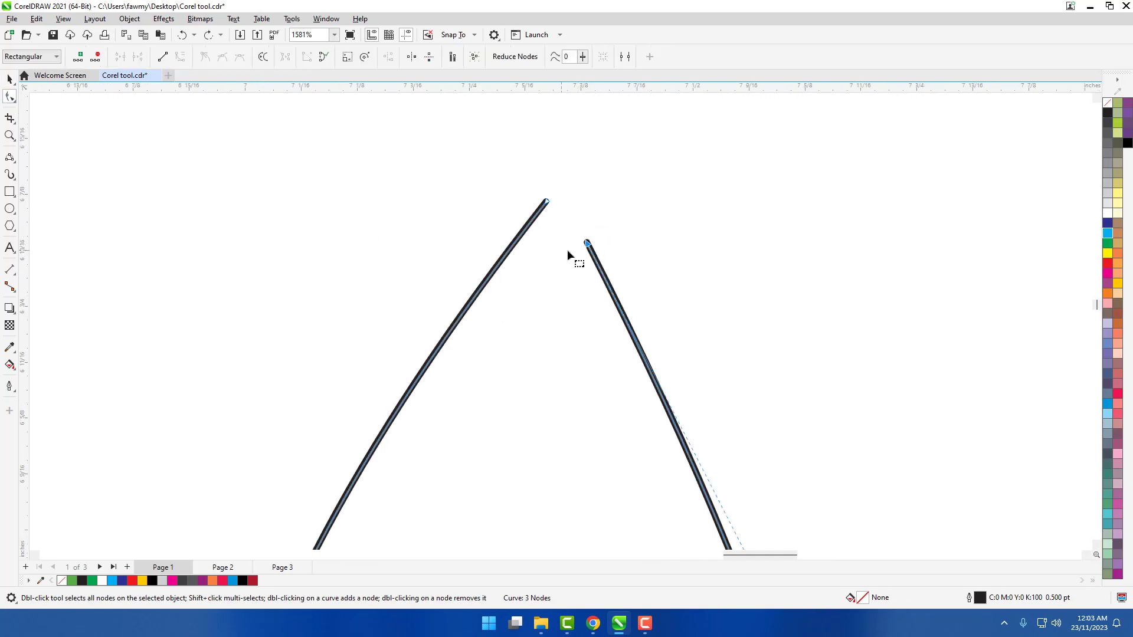
left_click_drag(587, 243, 548, 197)
scroll(570, 197, "down", 2)
scroll(570, 197, "down", 10)
left_click(608, 288)
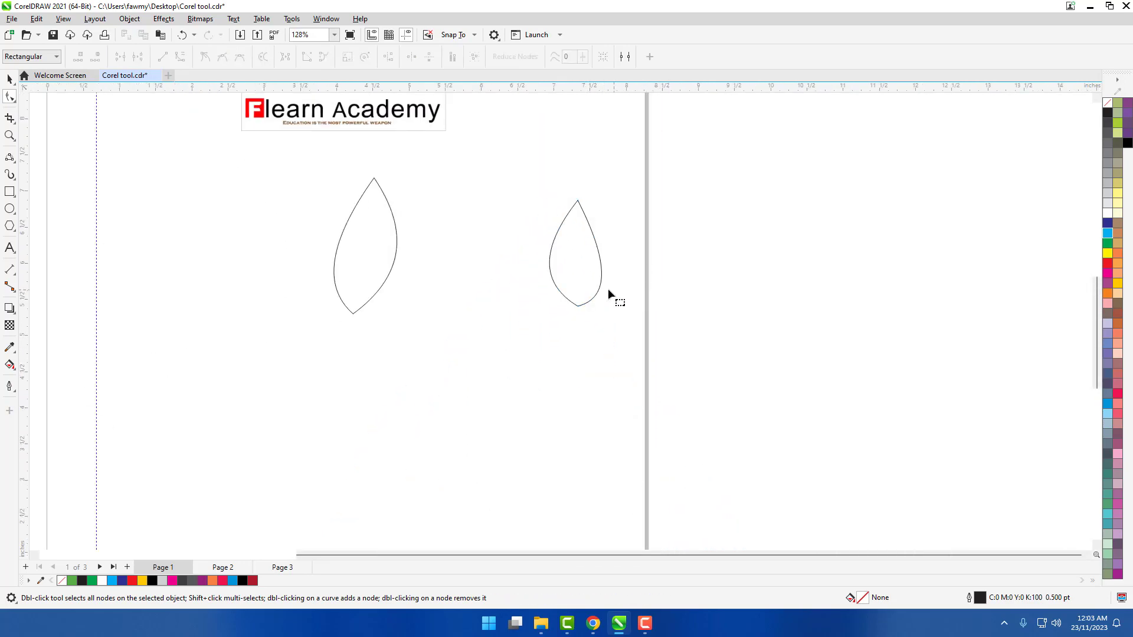
- Delete the larger leaf and move the smaller one to beneath the logo, at about X 4.25, Y 6.2 inches
left_click(10, 78)
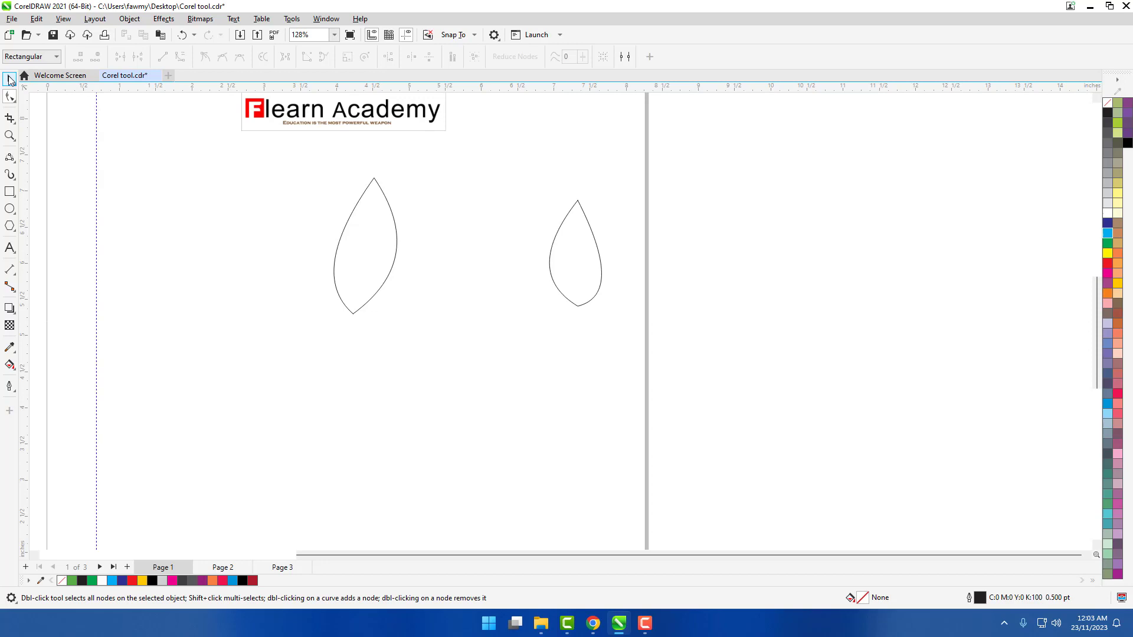
left_click(361, 259)
key("Delete")
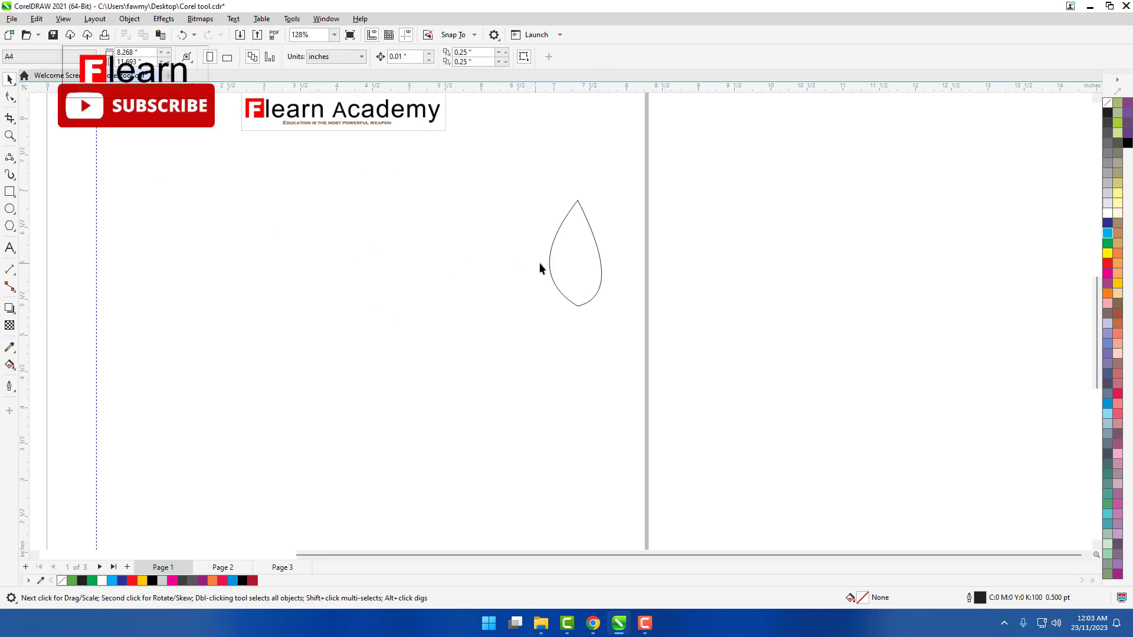
left_click_drag(576, 260, 356, 266)
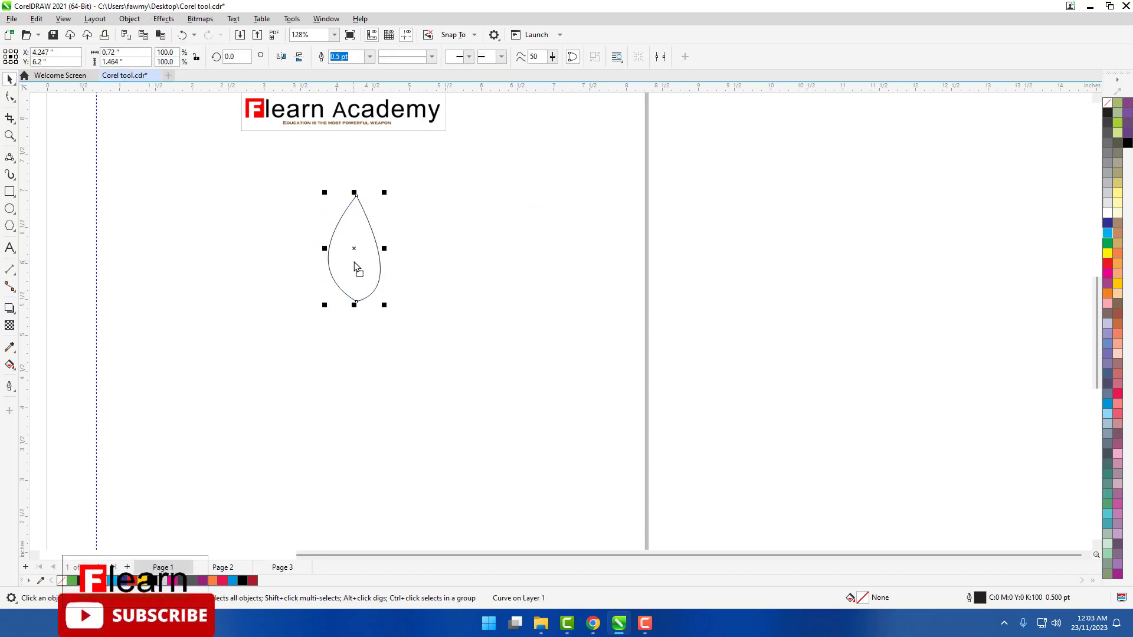
- Move the leaf's rotation centre to its bottom tip and make a copy rotated about 58° counterclockwise around it
scroll(352, 258, "up", 2)
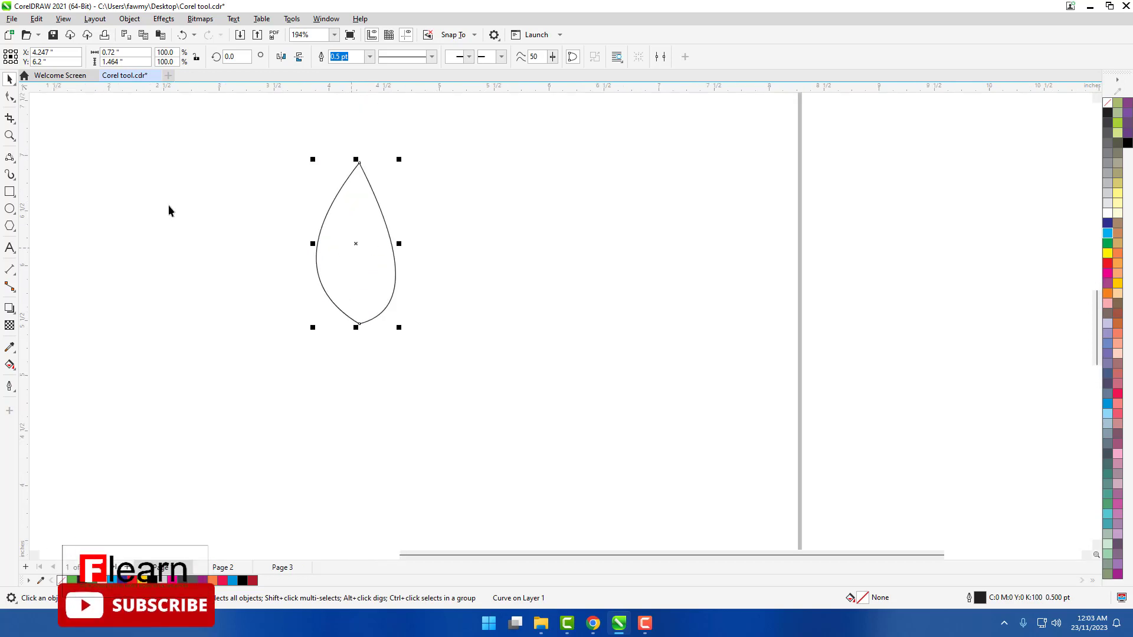
left_click(361, 253)
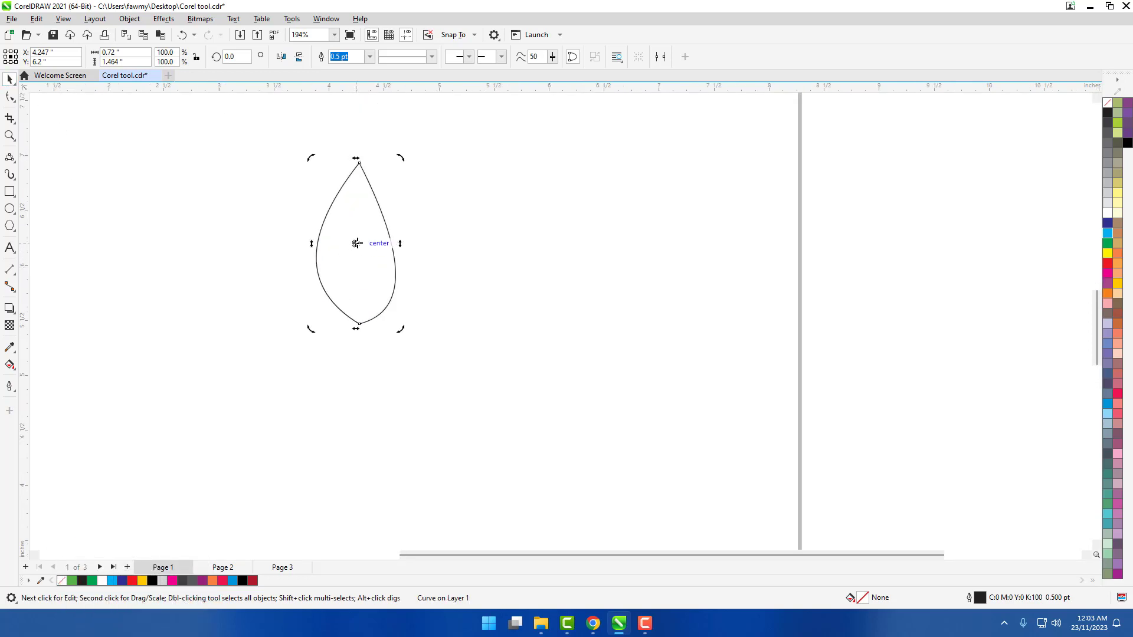
left_click_drag(360, 302, 359, 325)
scroll(359, 326, "up", 4)
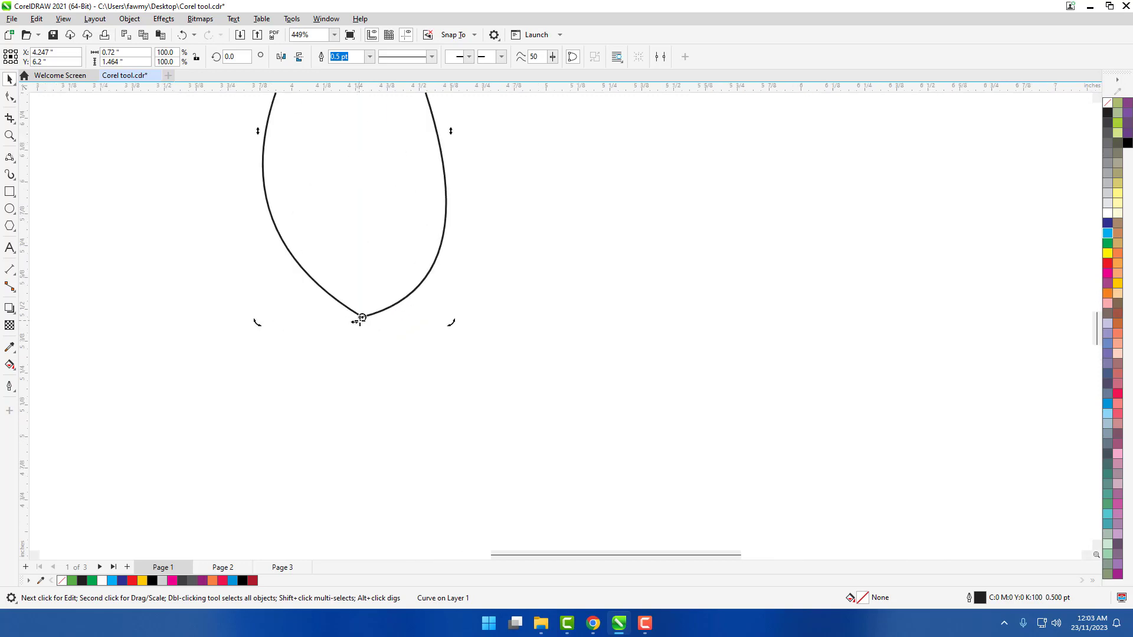
scroll(358, 321, "down", 5)
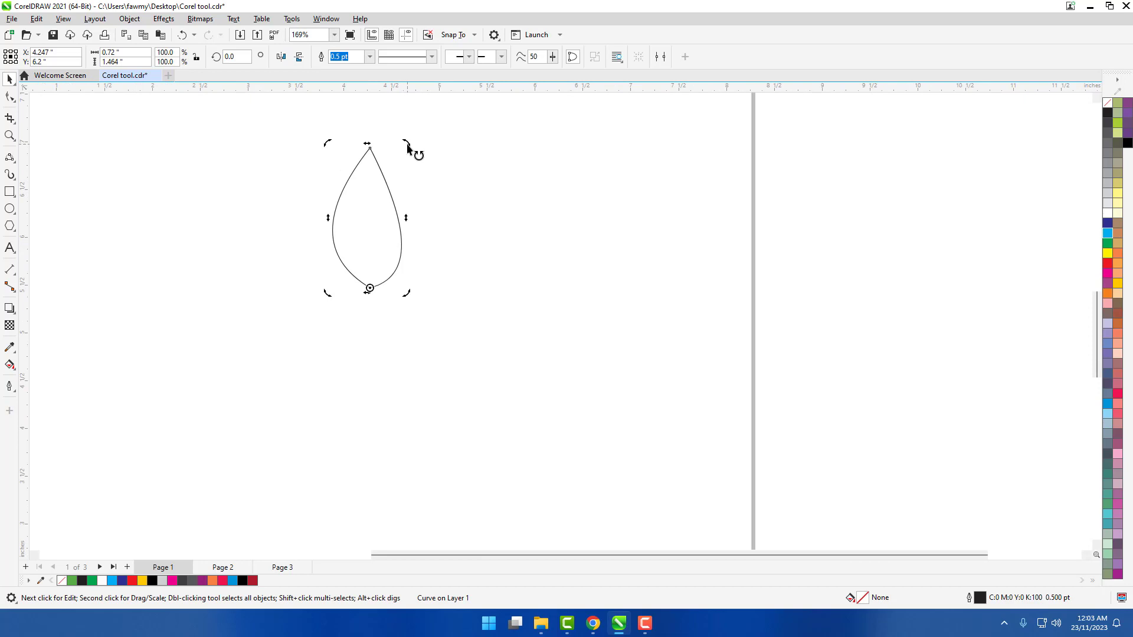
left_click_drag(407, 148, 281, 197)
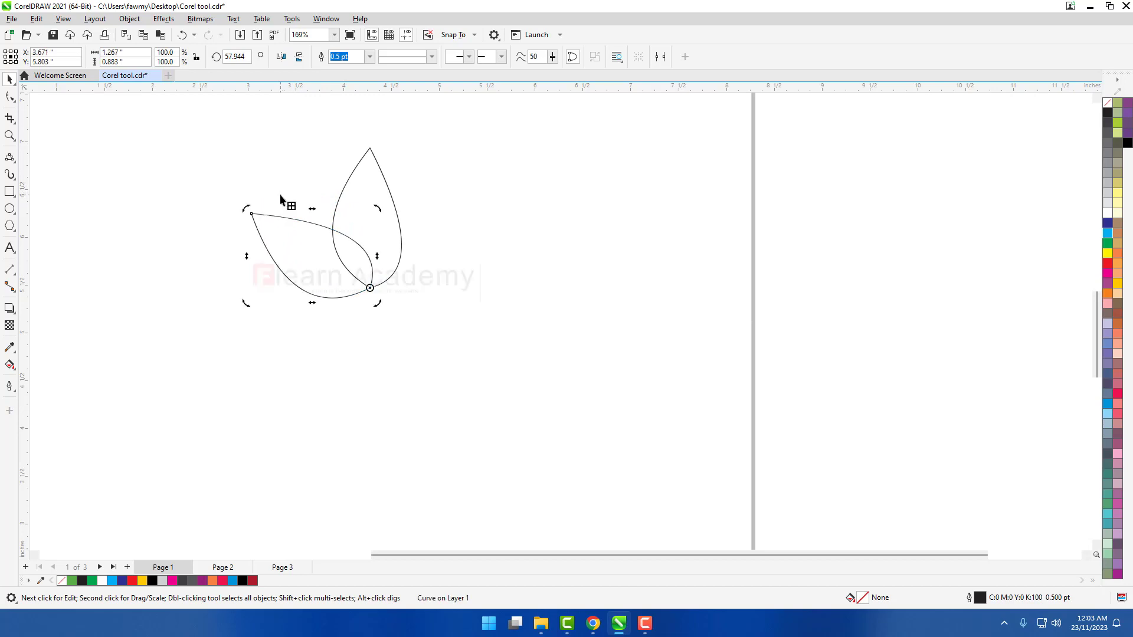
- Repeat the rotated copy fourteen more times so that overlapping petals form a full flower around the shared tip
key("ctrl+r")
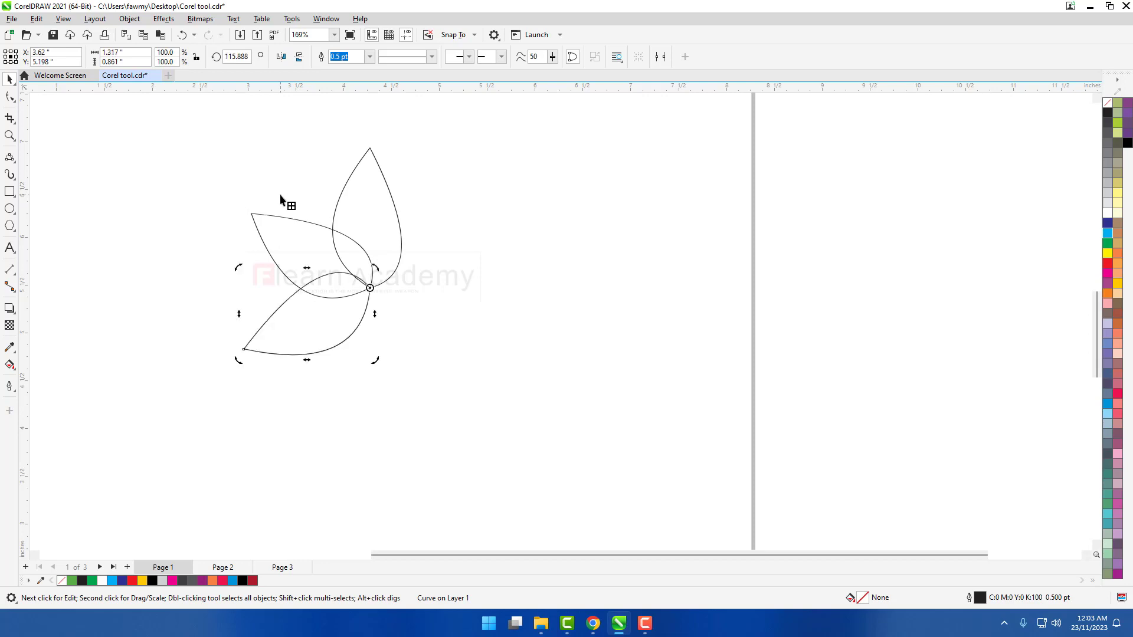
key("ctrl+r")
key("ctrl+r")
key("ctrl+r")
key("ctrl+r")
key("ctrl+r")
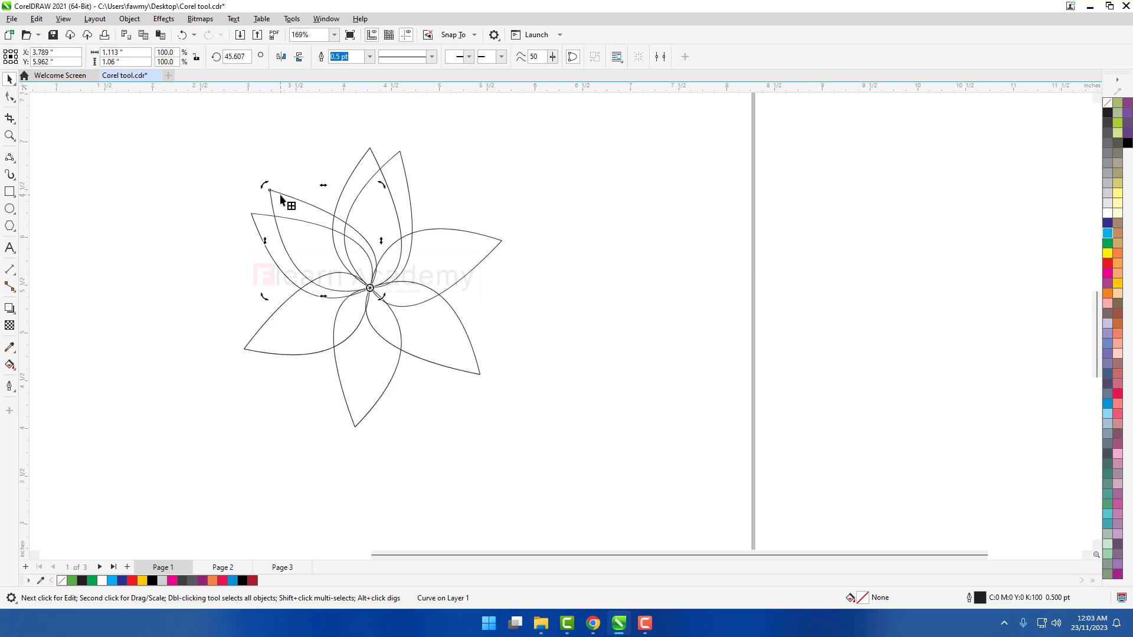
key("ctrl+r")
key("ctrl+r")
key("ctrl+r")
key("ctrl+r")
key("ctrl+r")
key("ctrl+r")
key("ctrl+r")
key("ctrl+r")
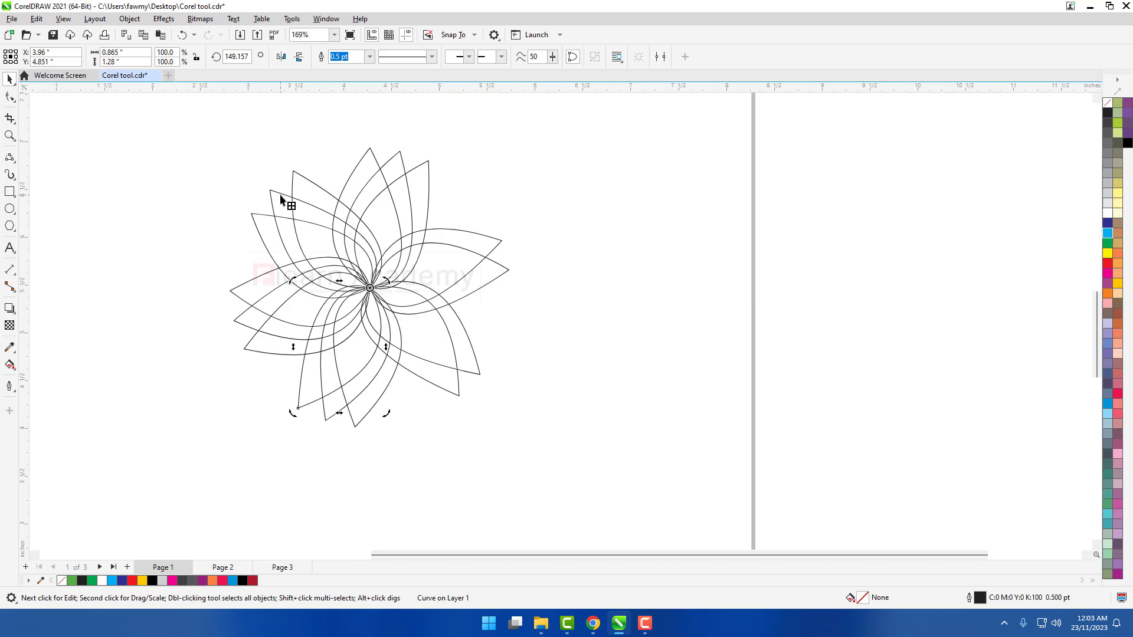
- Delete the five petals that point downward from the flower's centre, leaving the upper and side petals
scroll(456, 400, "down", 3)
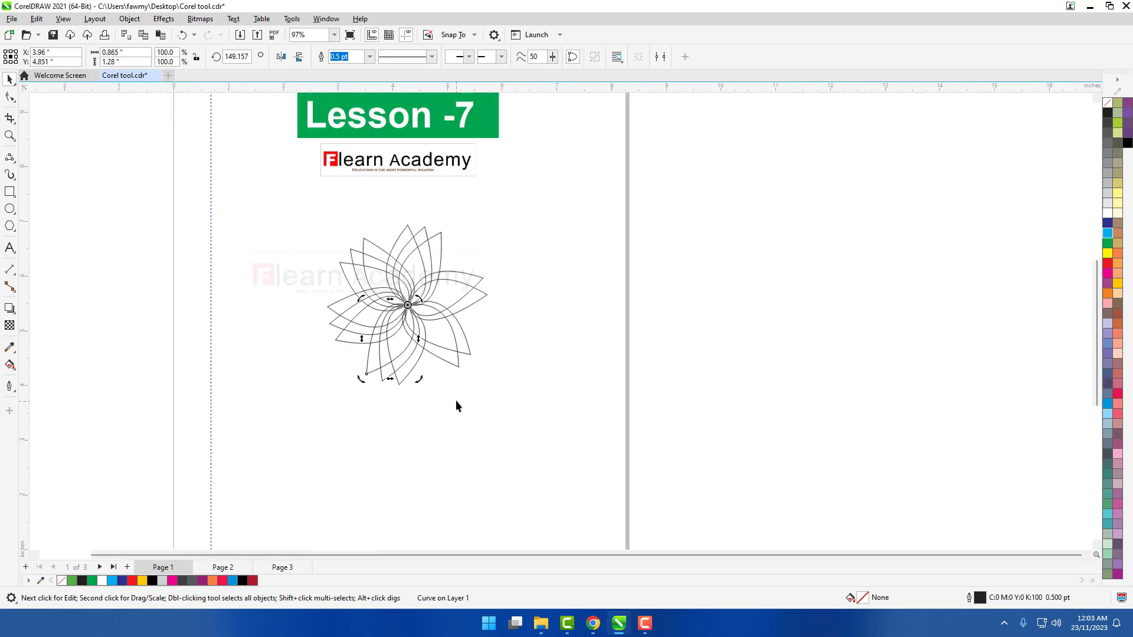
scroll(448, 354, "up", 3)
left_click(440, 314)
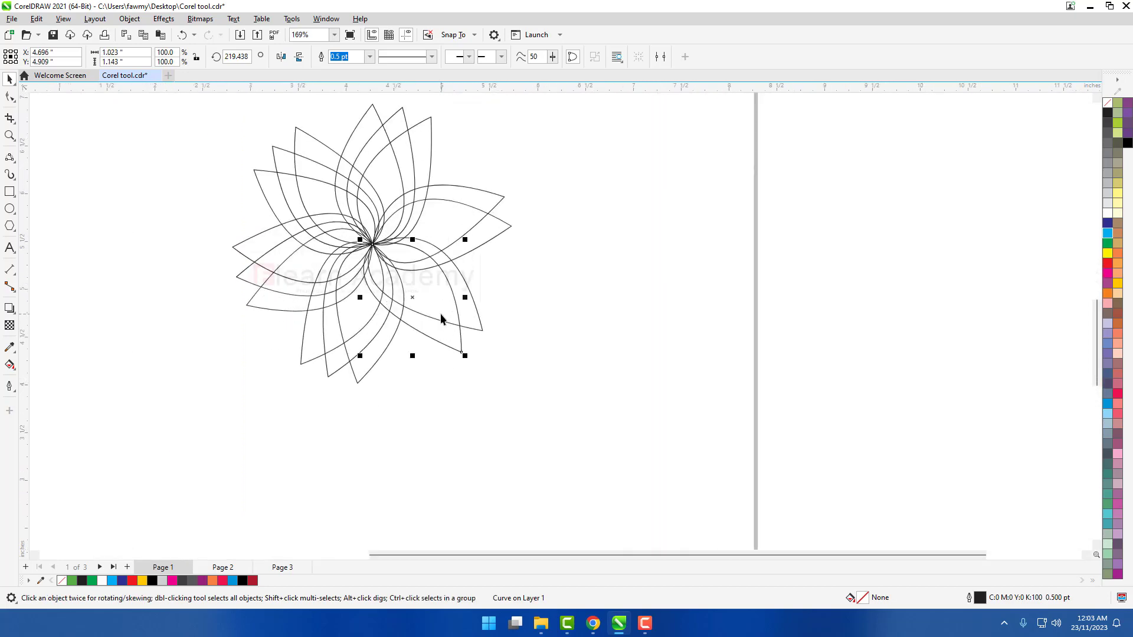
key("Delete")
left_click(392, 328)
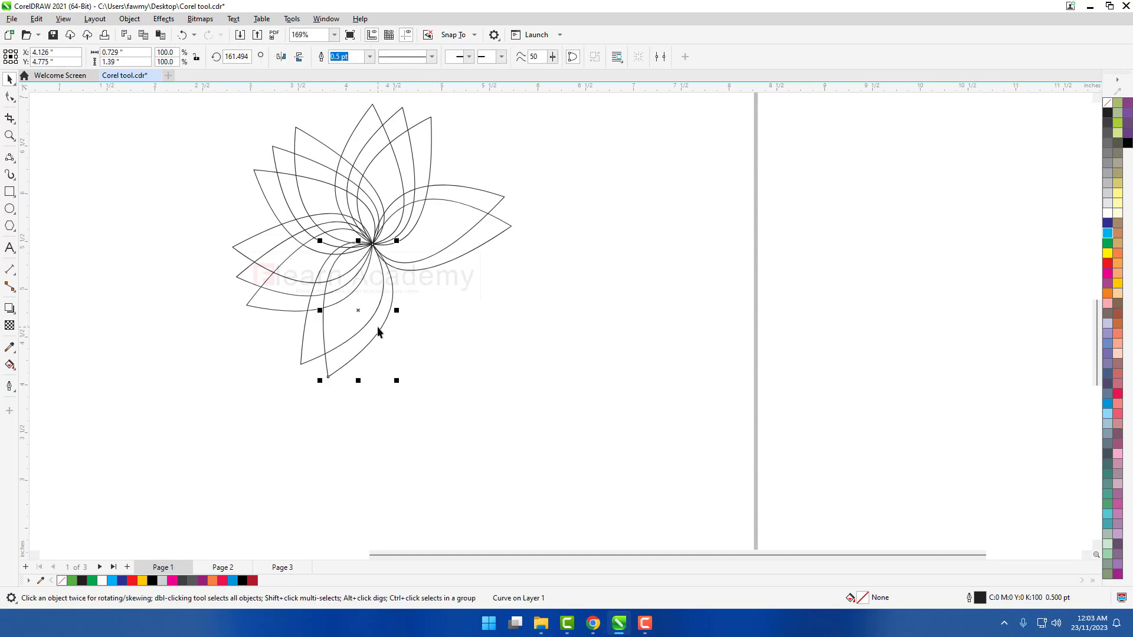
key("Delete")
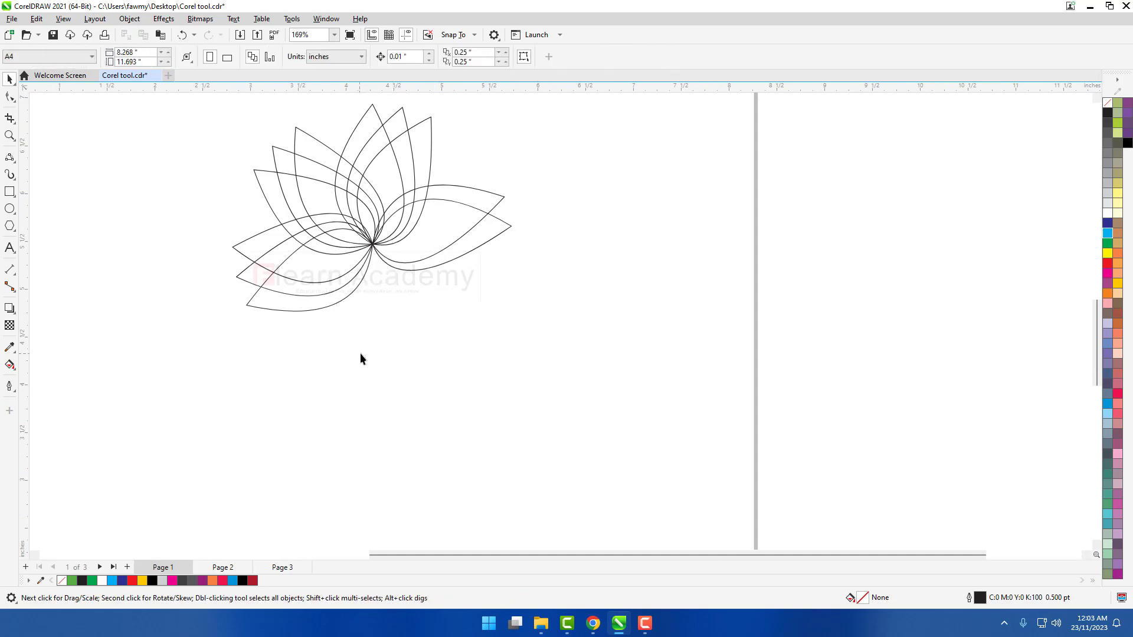
- Draw a stem about 3.8 inches tall with the 3-Point Curve tool, from the petals' meeting point downward and bulging right
scroll(441, 353, "down", 2)
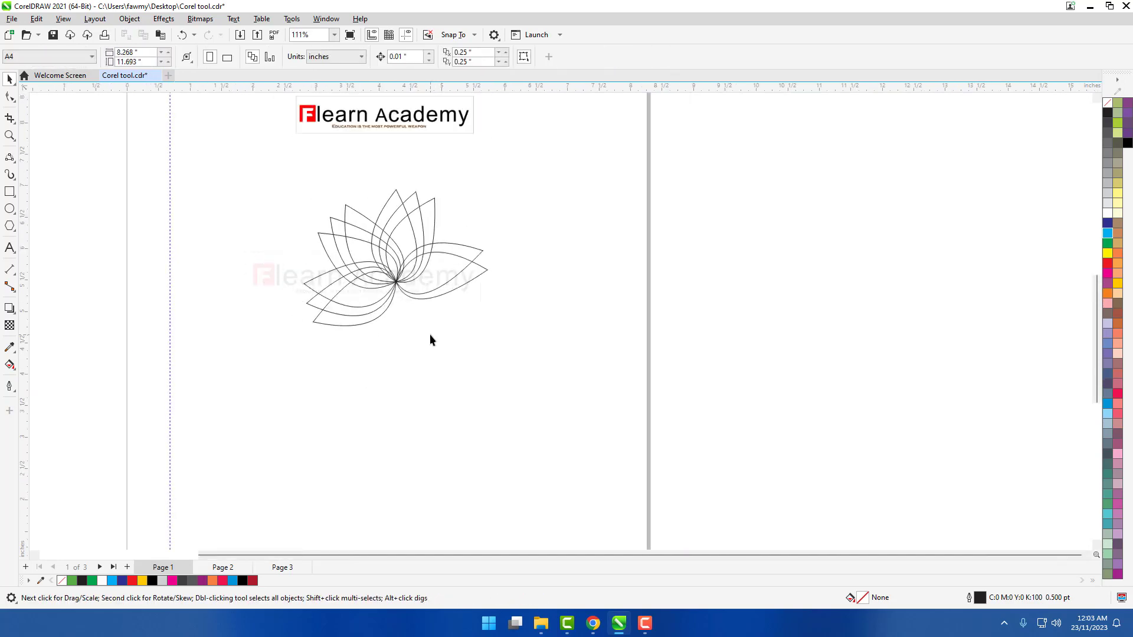
scroll(386, 314, "up", 2)
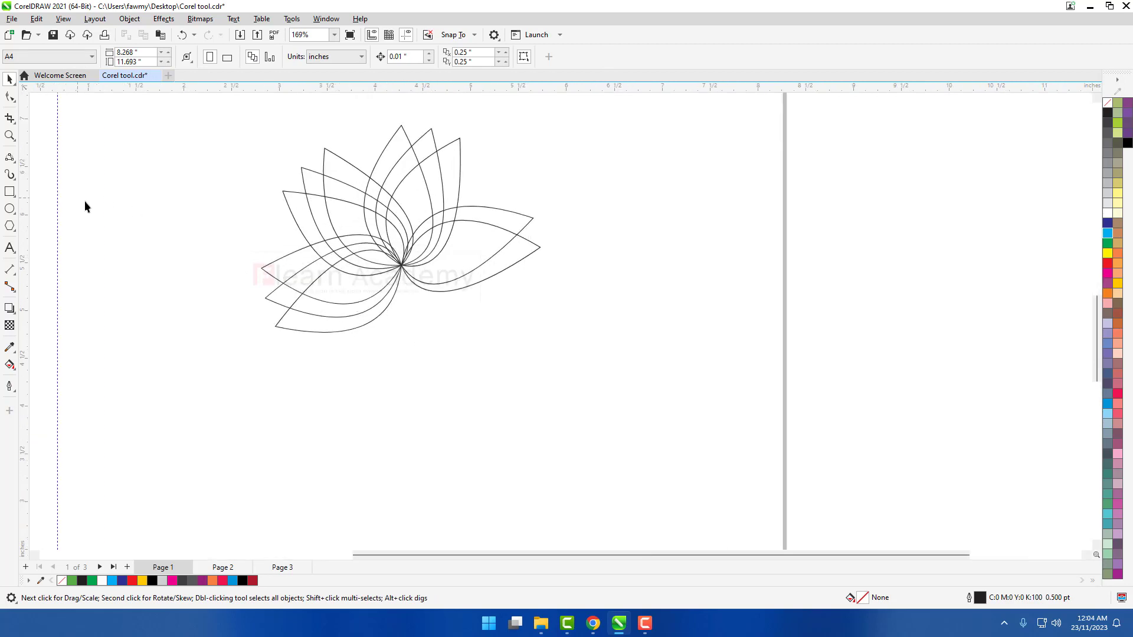
left_click(9, 158)
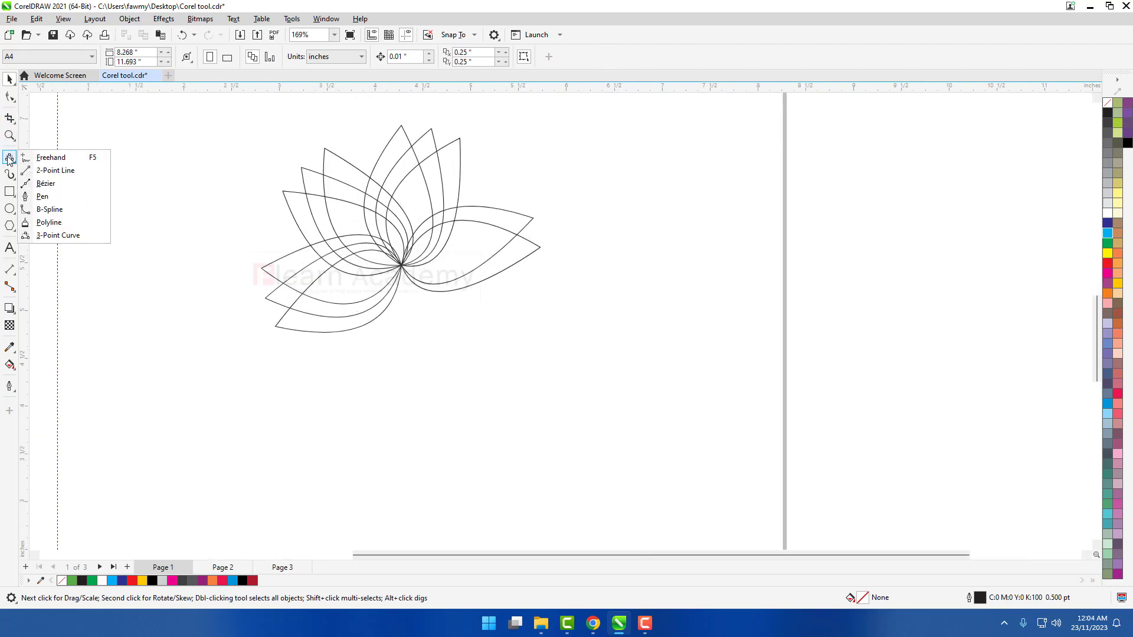
left_click(54, 236)
scroll(341, 252, "down", 1)
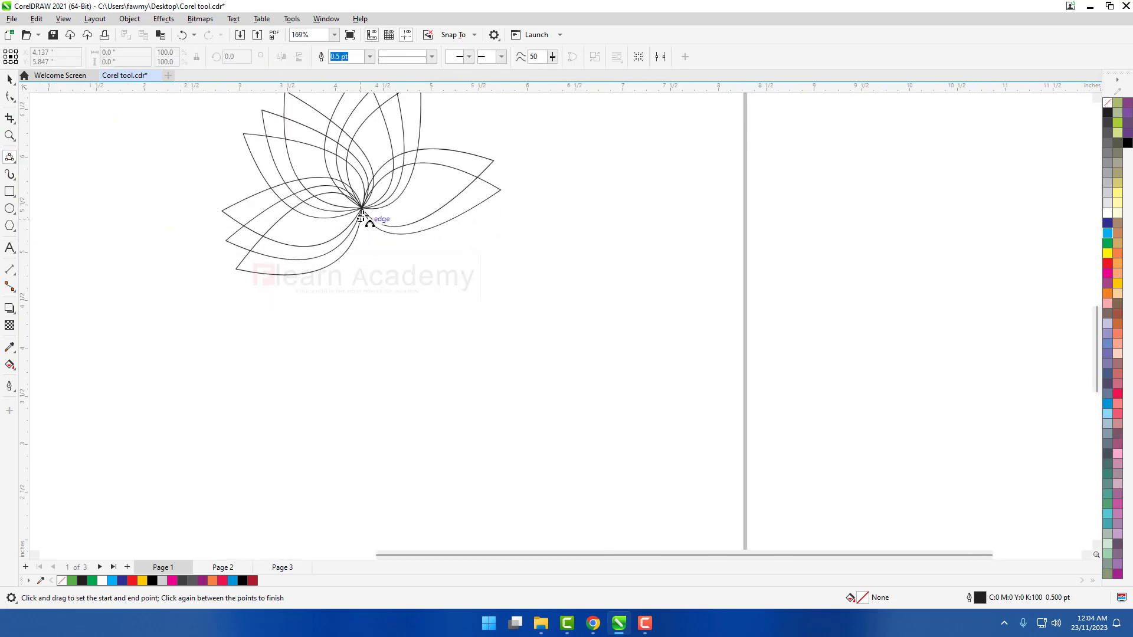
left_click_drag(362, 207, 346, 546)
scroll(361, 403, "up", 1)
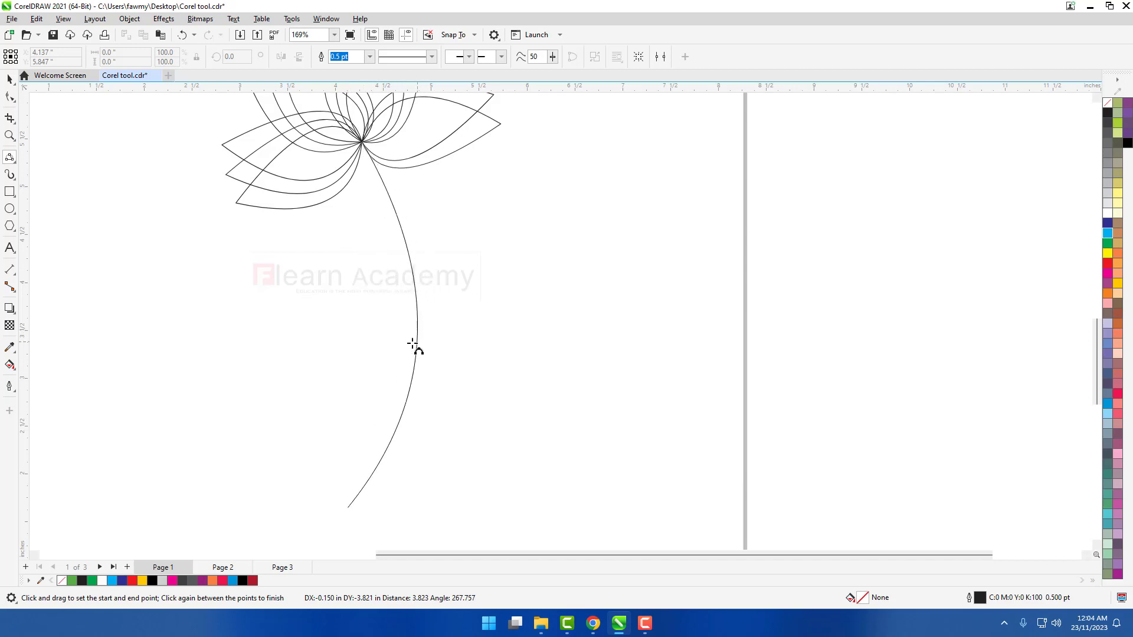
left_click(406, 378)
scroll(404, 397, "down", 2)
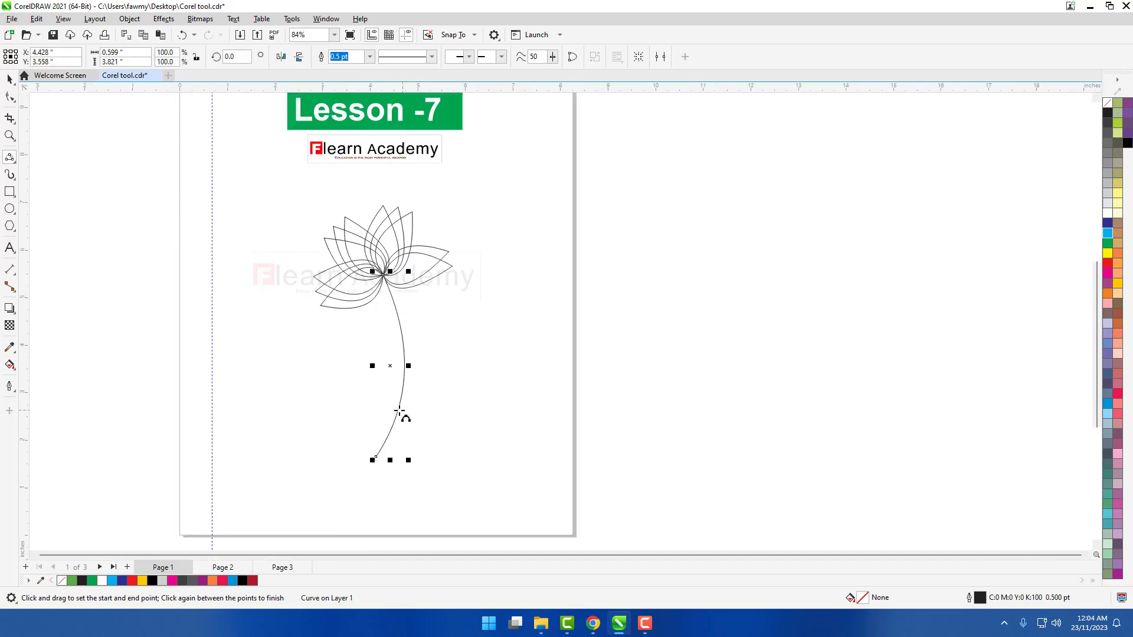
- Reshape the stem into a gentle S-curve with the Shape tool by adjusting the control handles of its two end nodes
scroll(375, 459, "up", 2)
scroll(376, 458, "down", 1)
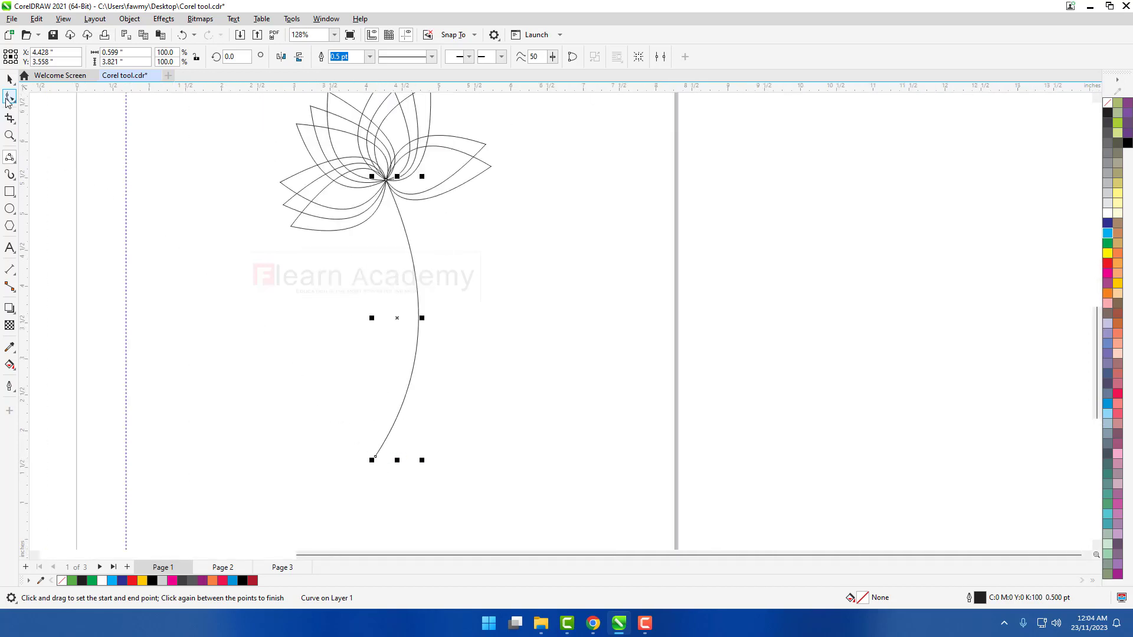
left_click(8, 99)
left_click(376, 455)
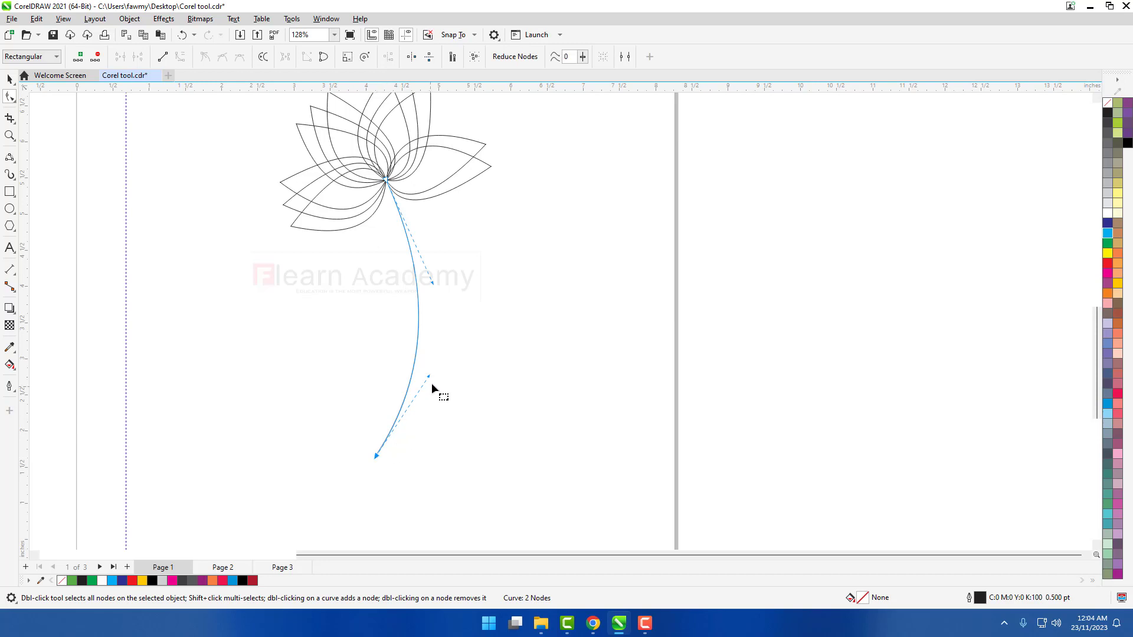
left_click_drag(430, 379, 472, 378)
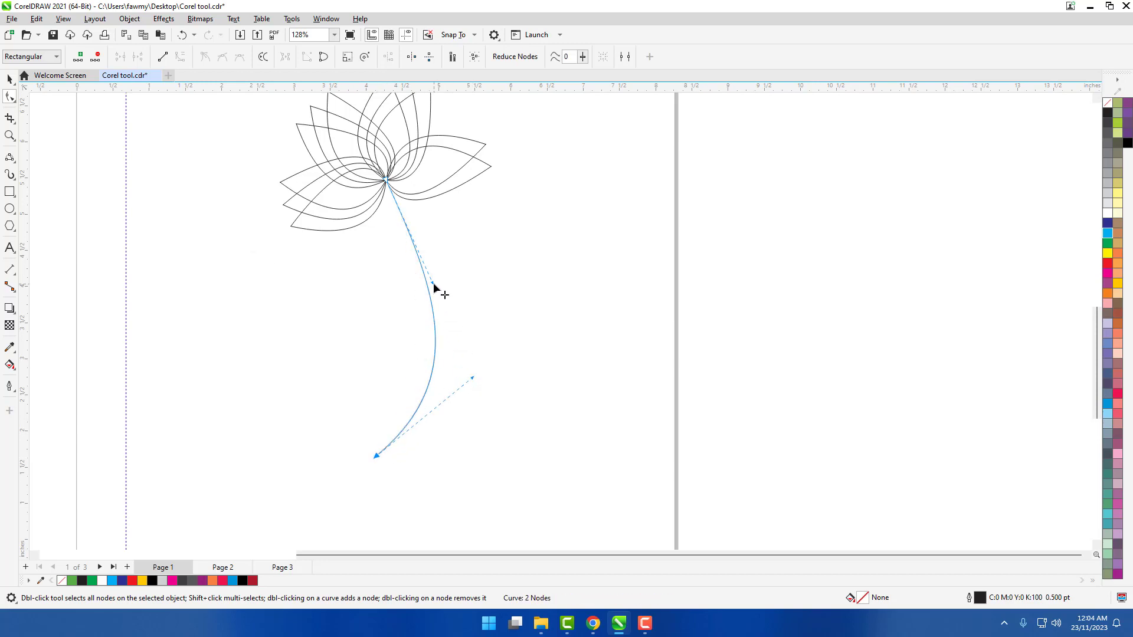
left_click_drag(434, 286, 382, 286)
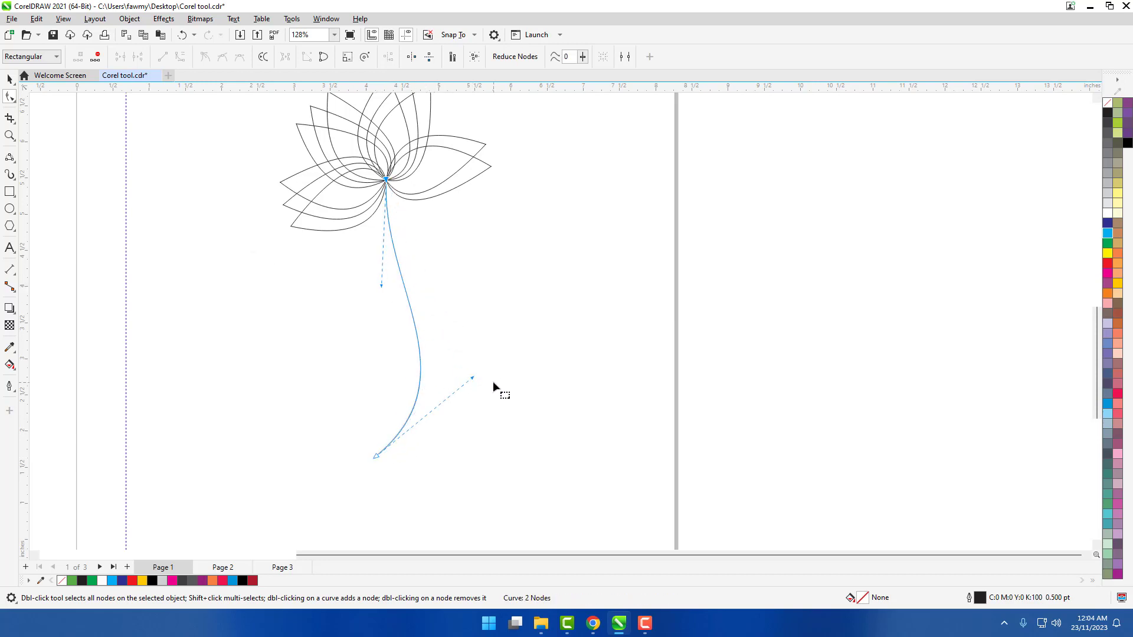
left_click_drag(474, 379, 485, 347)
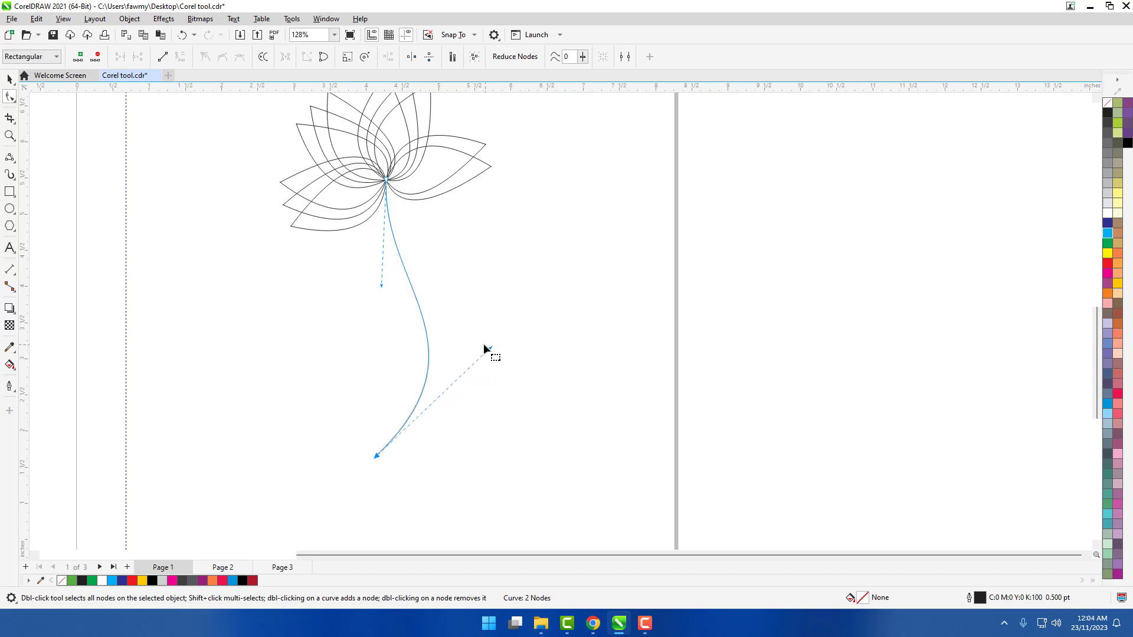
left_click(10, 78)
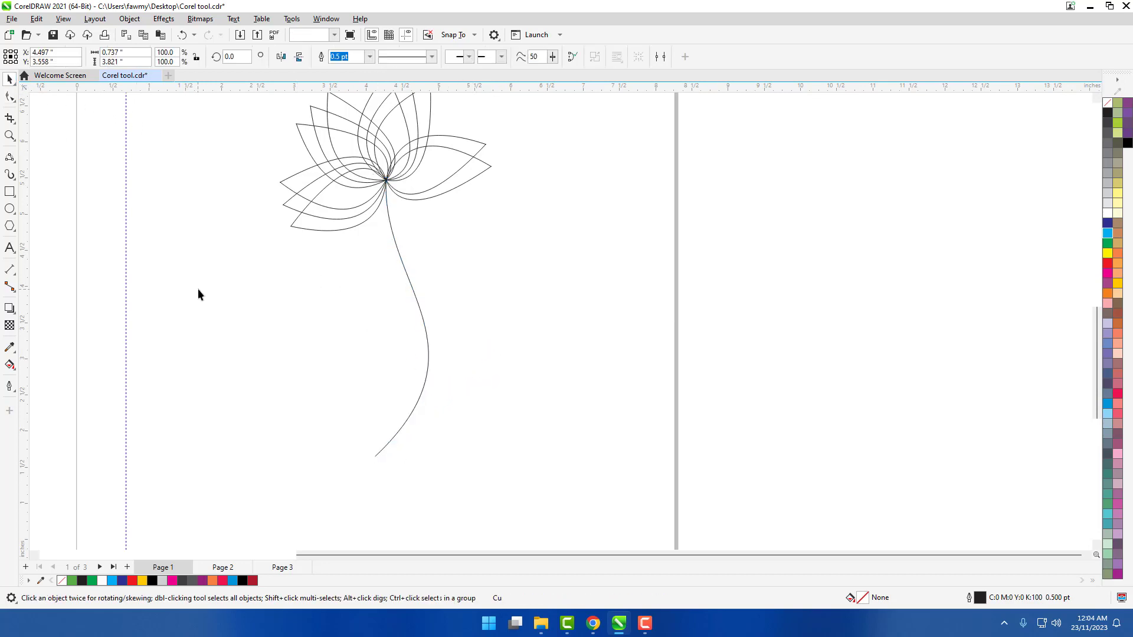
left_click(104, 256)
- Place a copy of an upper-left petal beside the stem and rotate it around its base to about 57°
left_click(348, 157)
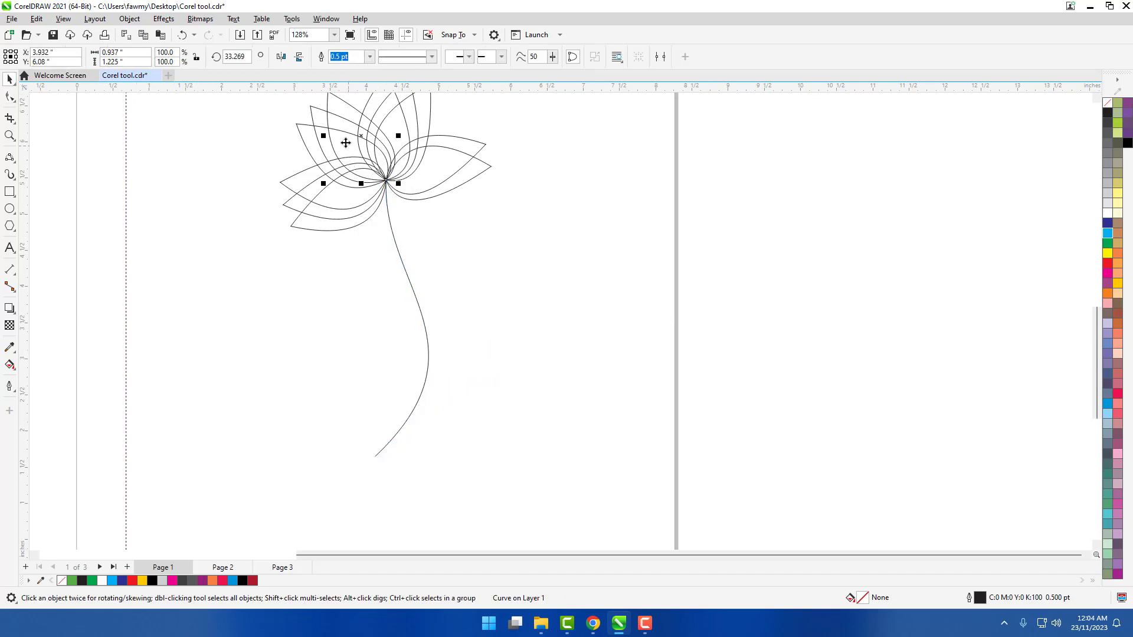
left_click_drag(346, 142, 378, 318)
scroll(433, 323, "up", 2)
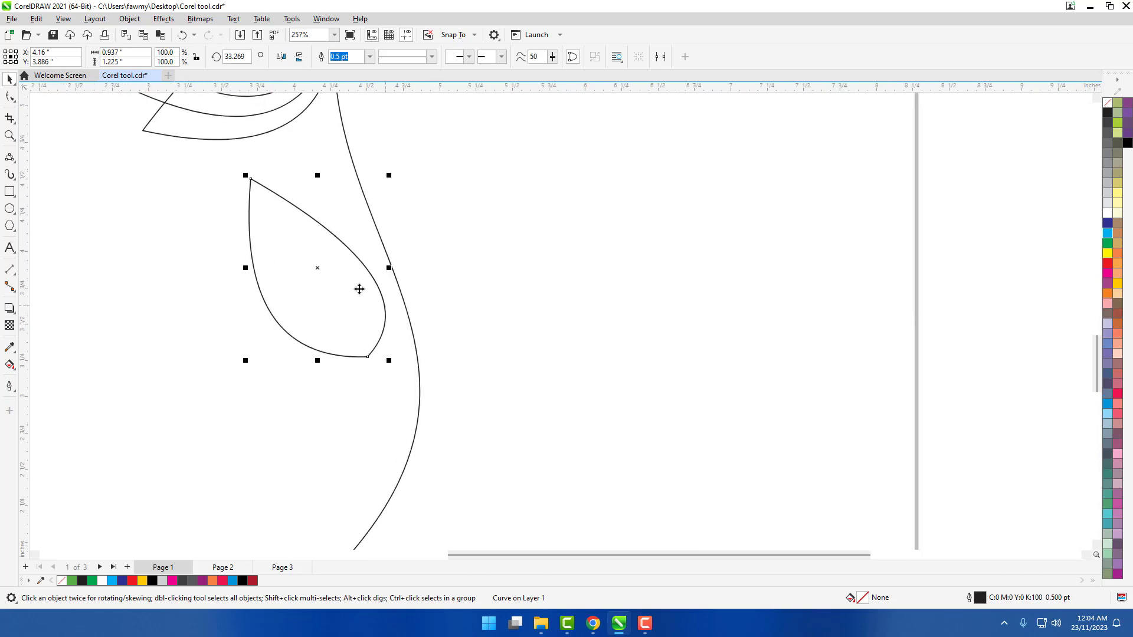
left_click(288, 243)
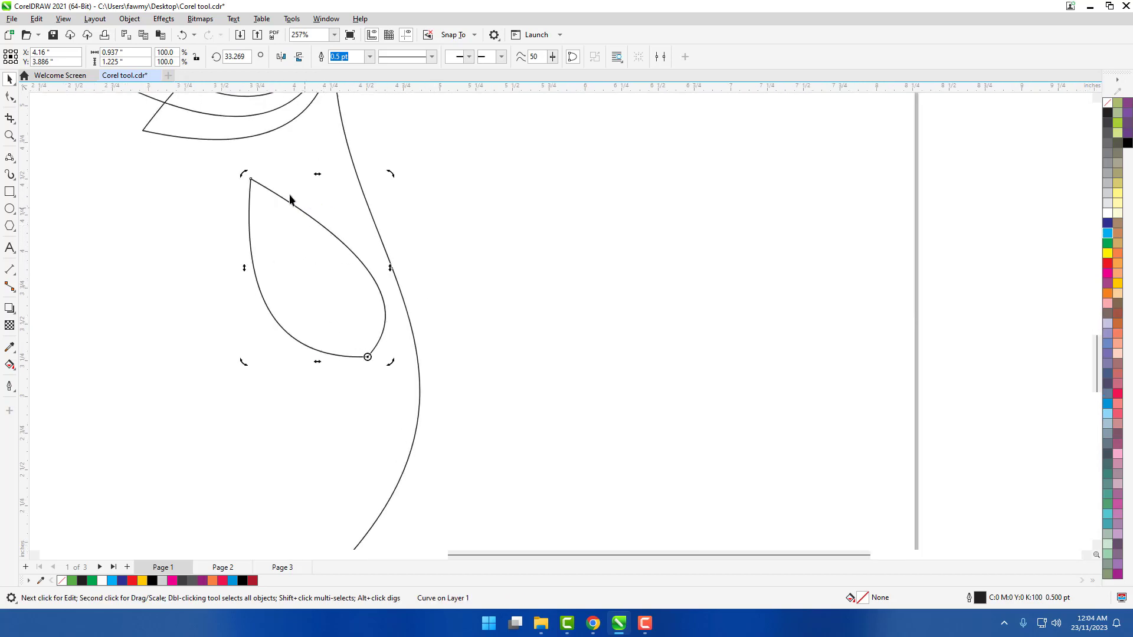
left_click_drag(244, 177, 196, 251)
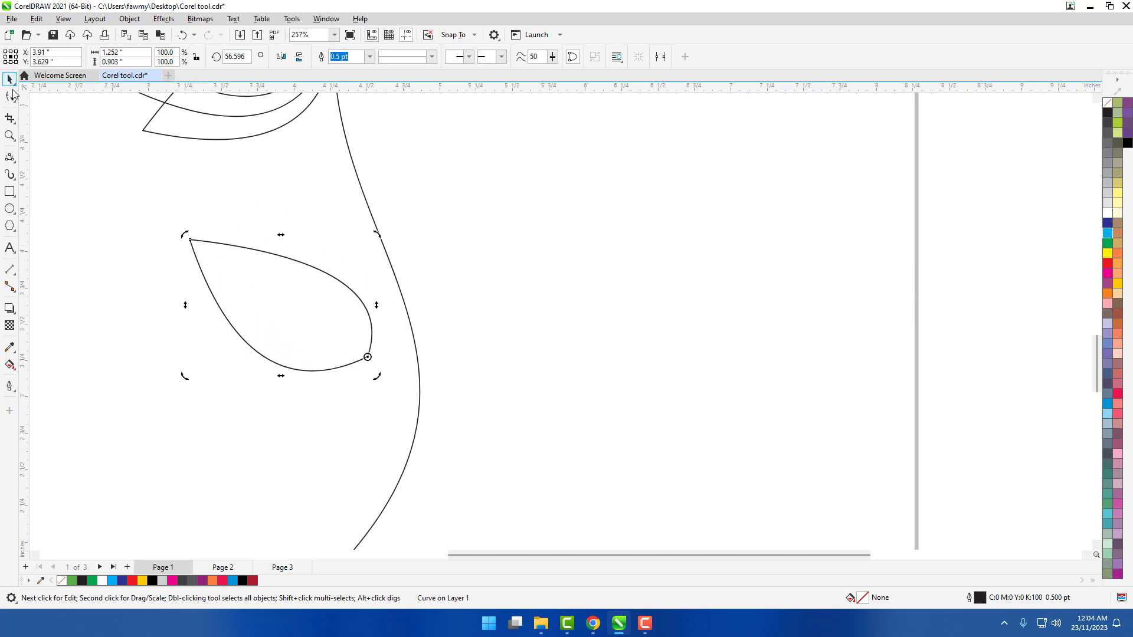
- Scale the petal beside the stem down to about 73% and move it close to the stem's bend
left_click(250, 295)
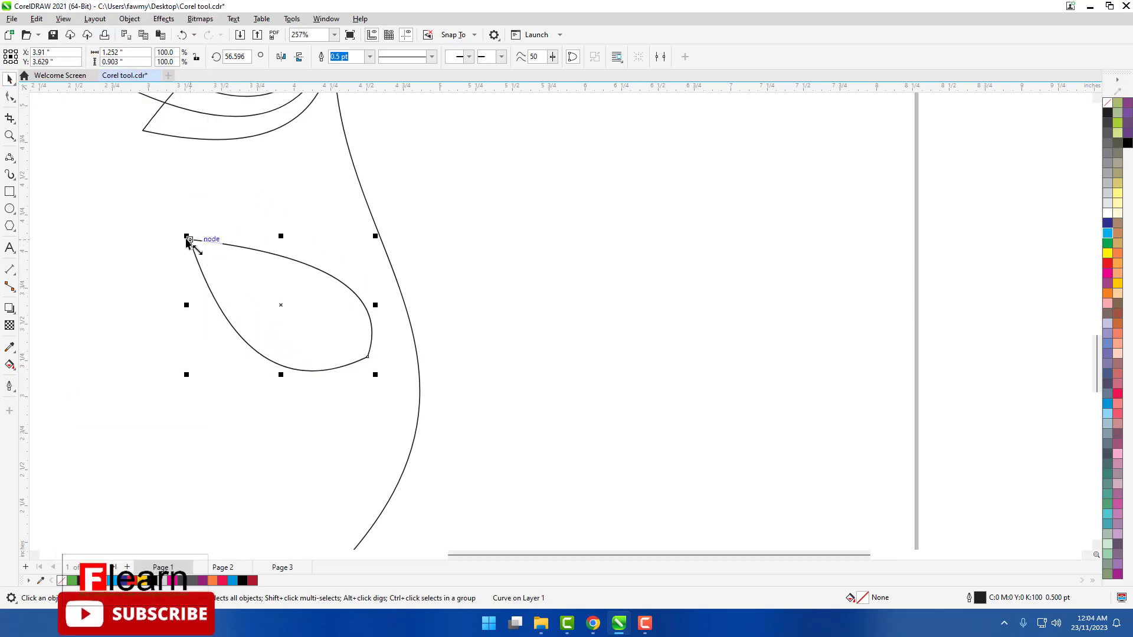
left_click_drag(187, 239, 238, 273)
left_click_drag(319, 338, 369, 381)
- Rotate the small leaf to about 65° and shift it to about X 4.38, Y 3.13 inches so its base meets the stem
left_click(287, 316)
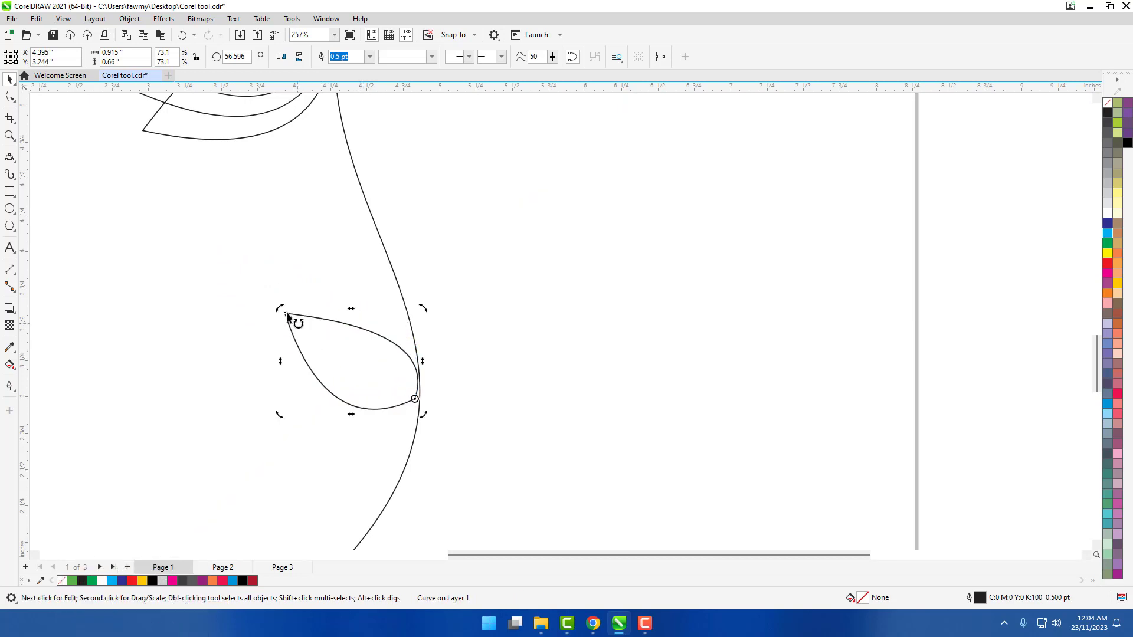
left_click_drag(281, 311, 273, 328)
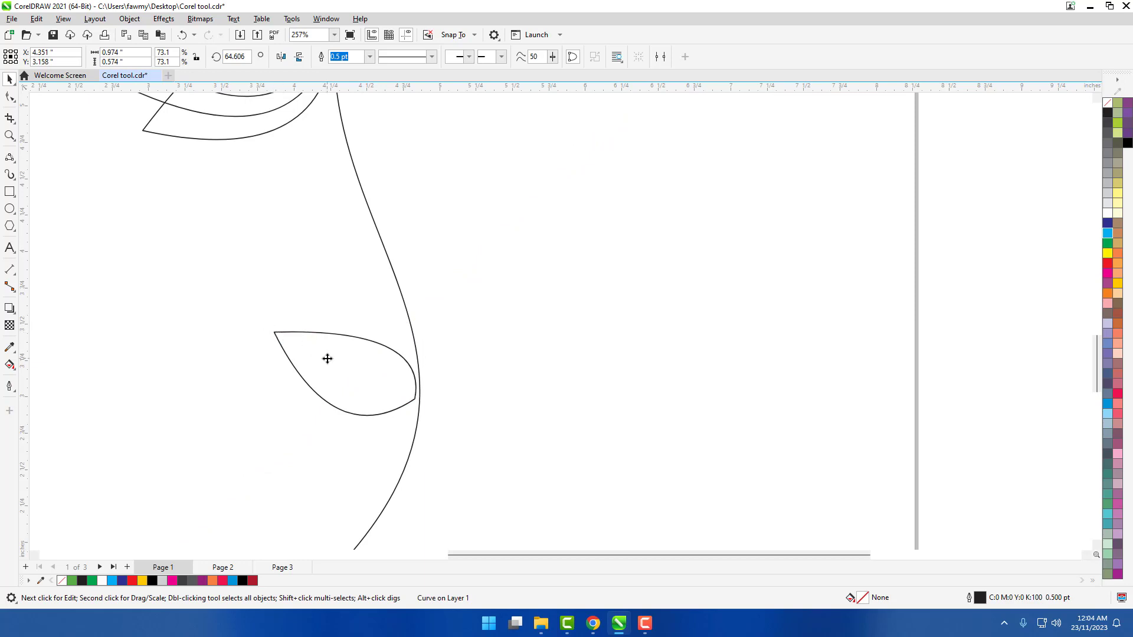
mouse_move(326, 357)
left_mouse_down()
mouse_move(333, 370)
mouse_move(331, 361)
left_mouse_up()
left_click(276, 316)
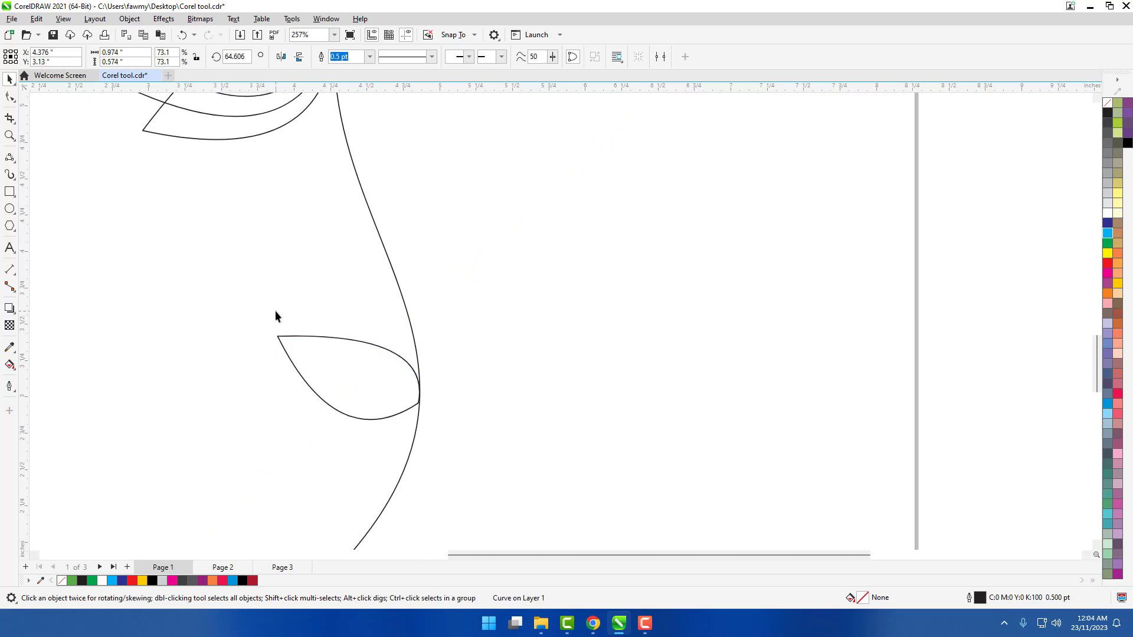
- Copy the small leaf to the upper right side of the stem, at about X 5.2, Y 4.07 inches
left_click(295, 336)
scroll(295, 335, "down", 1)
scroll(300, 345, "down", 2)
scroll(318, 360, "up", 1)
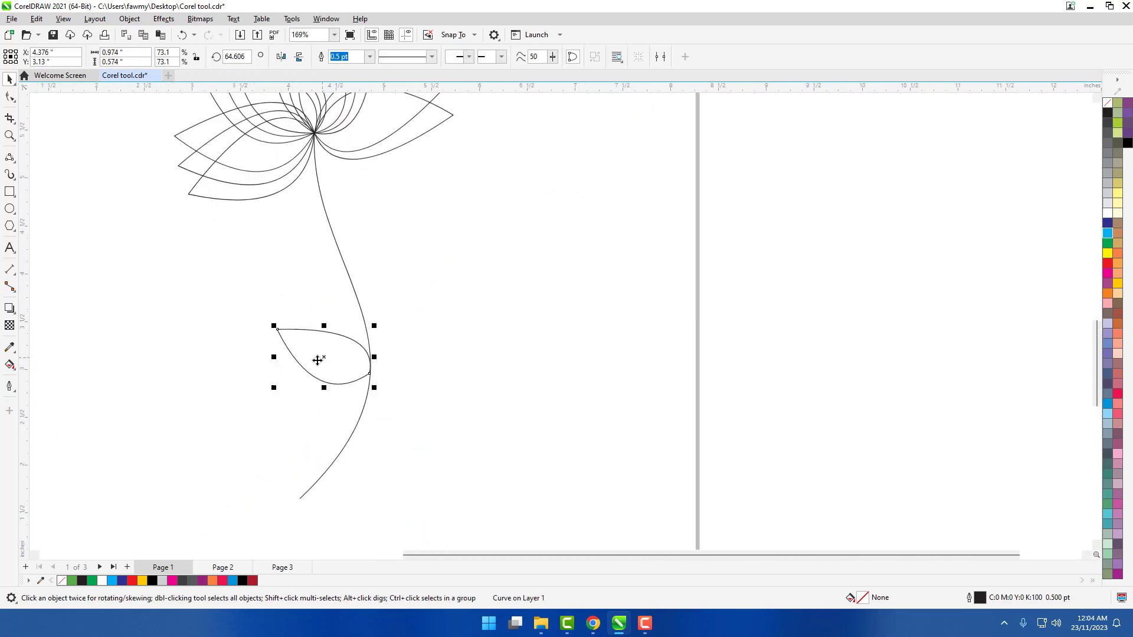
left_click_drag(317, 361, 396, 271)
right_click(397, 271)
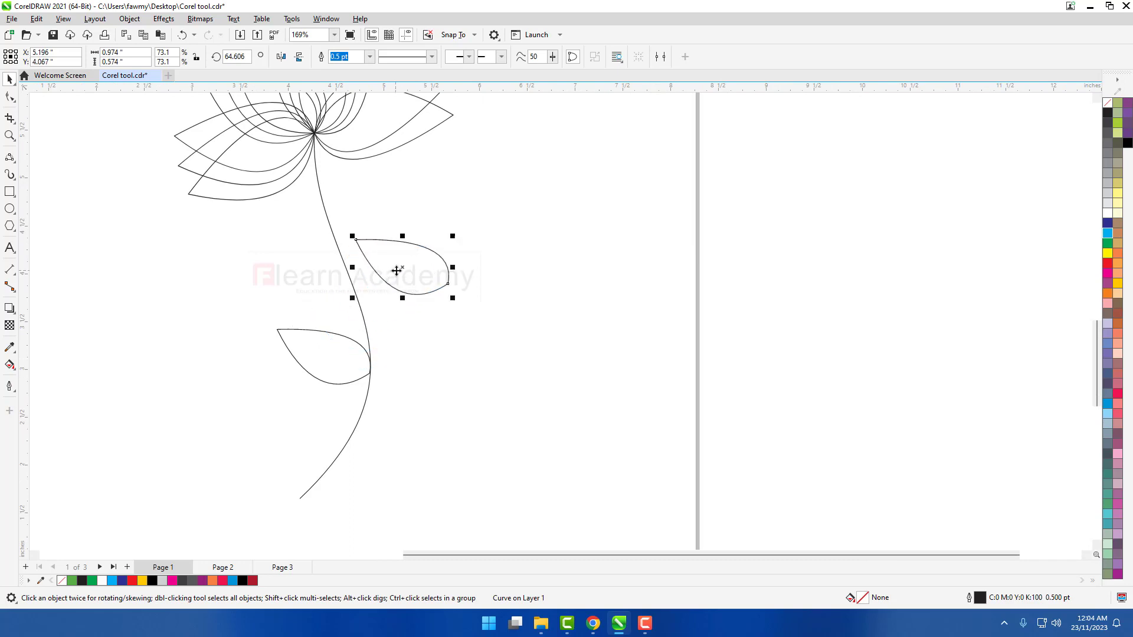
- Mirror the copied leaf horizontally and move it so that its base touches the right side of the stem
left_click(283, 58)
left_click_drag(407, 259, 400, 258)
left_click(432, 359)
scroll(431, 354, "down", 1)
scroll(355, 369, "up", 2)
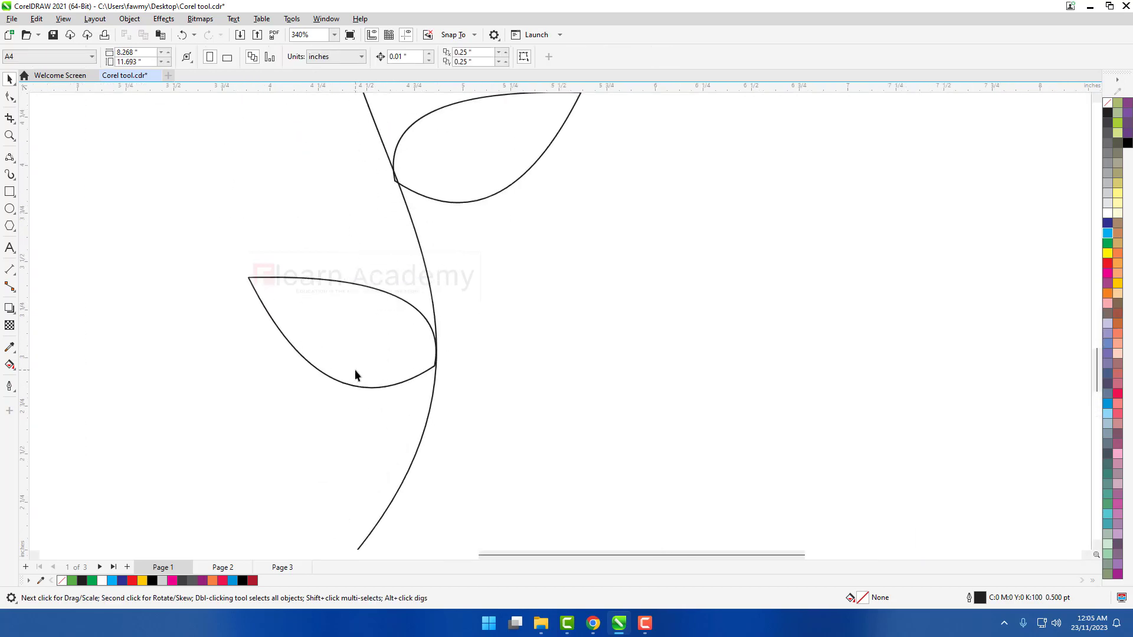
- Draw a 3-point curve midrib about 0.87 by 0.41 inches inside the lower leaf, from its base at the stem towards the tip
left_click(10, 156)
left_click(51, 236)
scroll(489, 375, "up", 2)
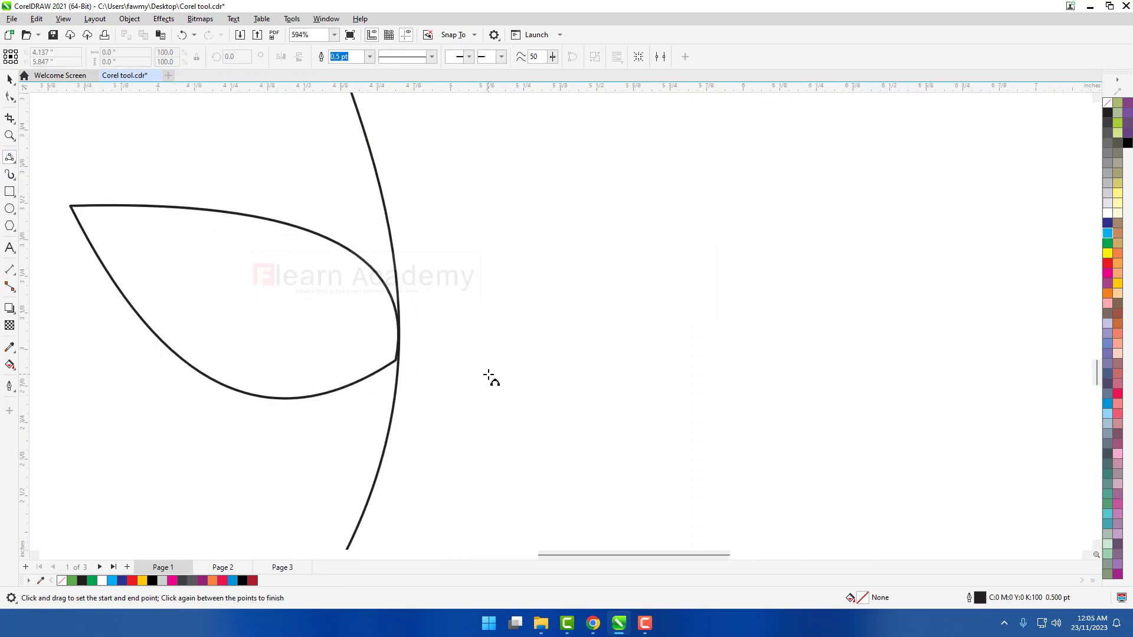
scroll(401, 358, "down", 1)
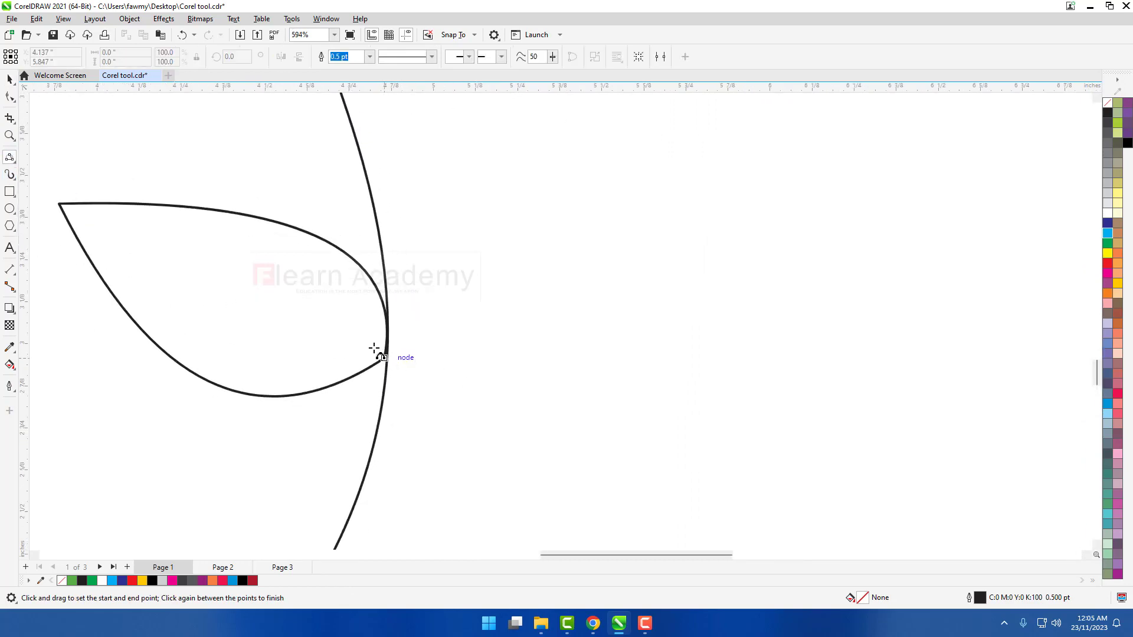
left_click_drag(374, 348, 98, 227)
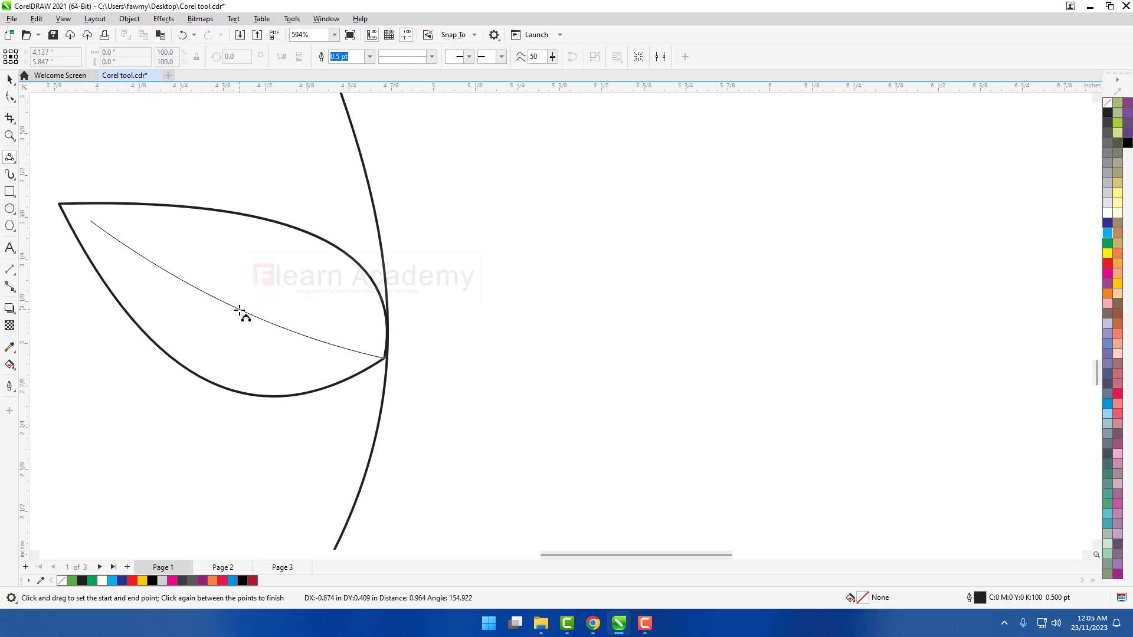
left_click(235, 313)
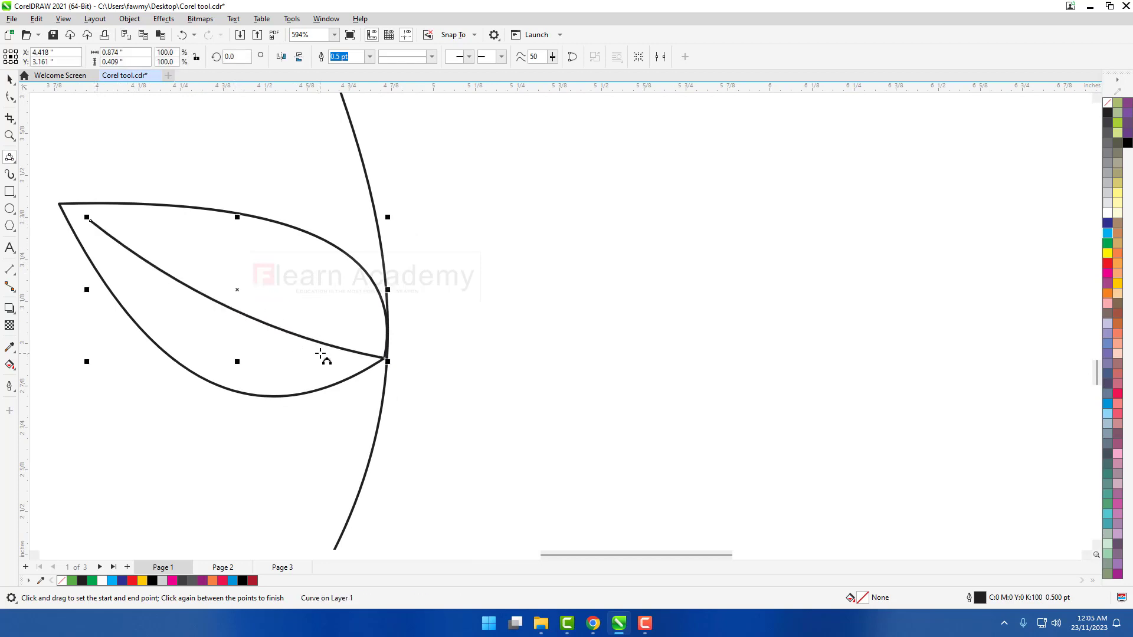
- Draw four curved side veins with the 3-point curve tool, running from the lower leaf's midrib towards its upper edge
scroll(328, 345, "up", 2)
left_click_drag(331, 345, 266, 210)
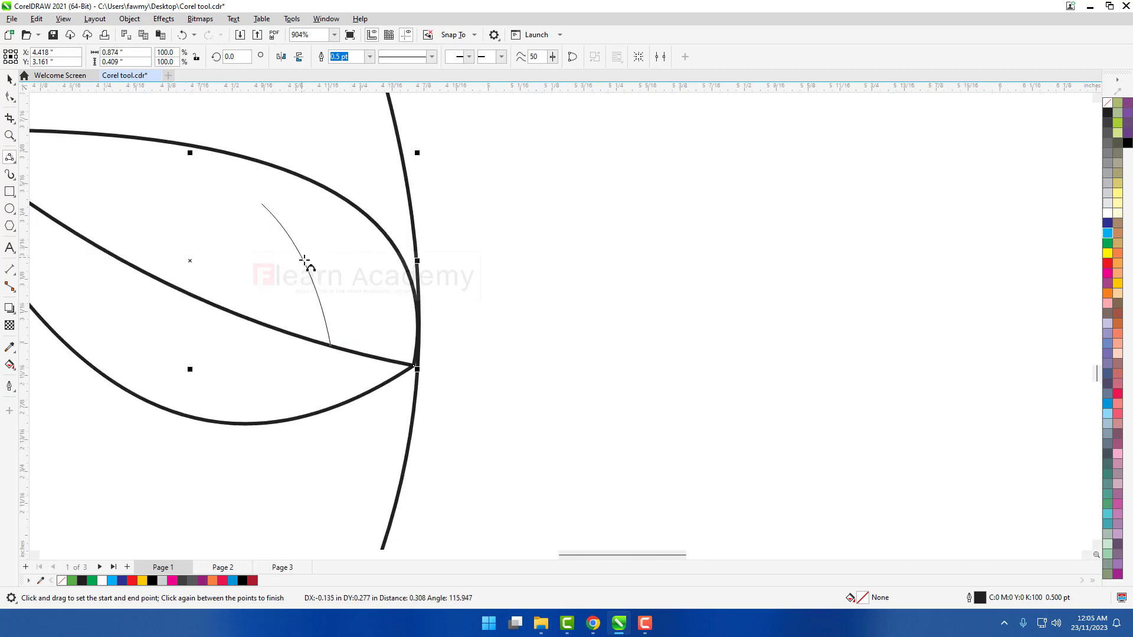
left_click(335, 280)
scroll(292, 295, "down", 1)
scroll(270, 307, "up", 1)
left_click_drag(270, 307, 236, 222)
left_click(259, 249)
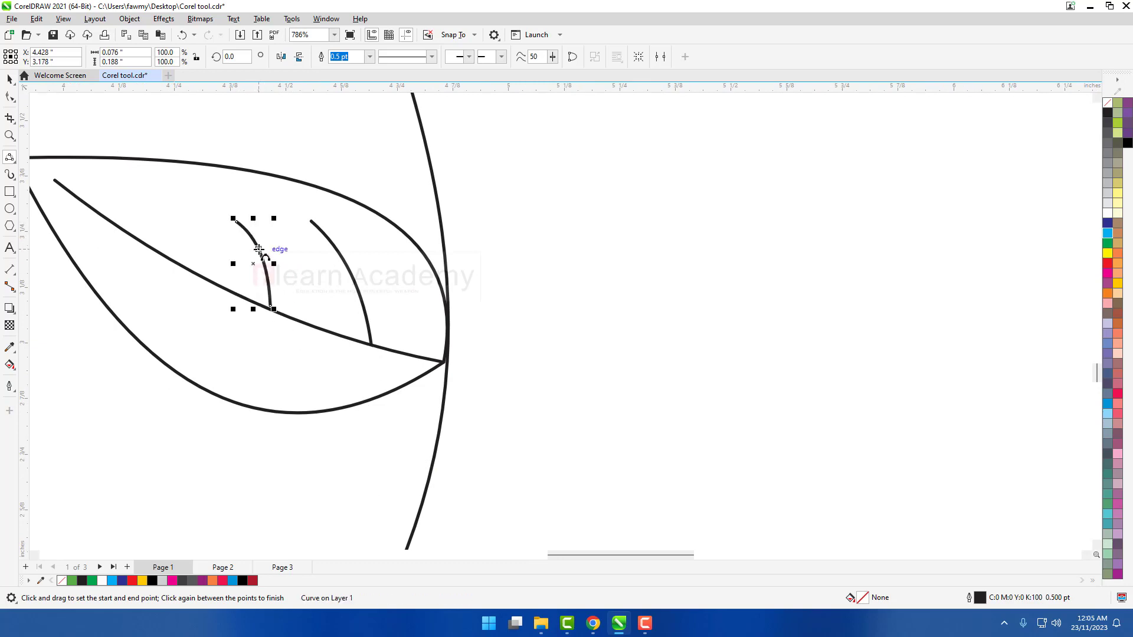
left_click_drag(151, 243, 123, 172)
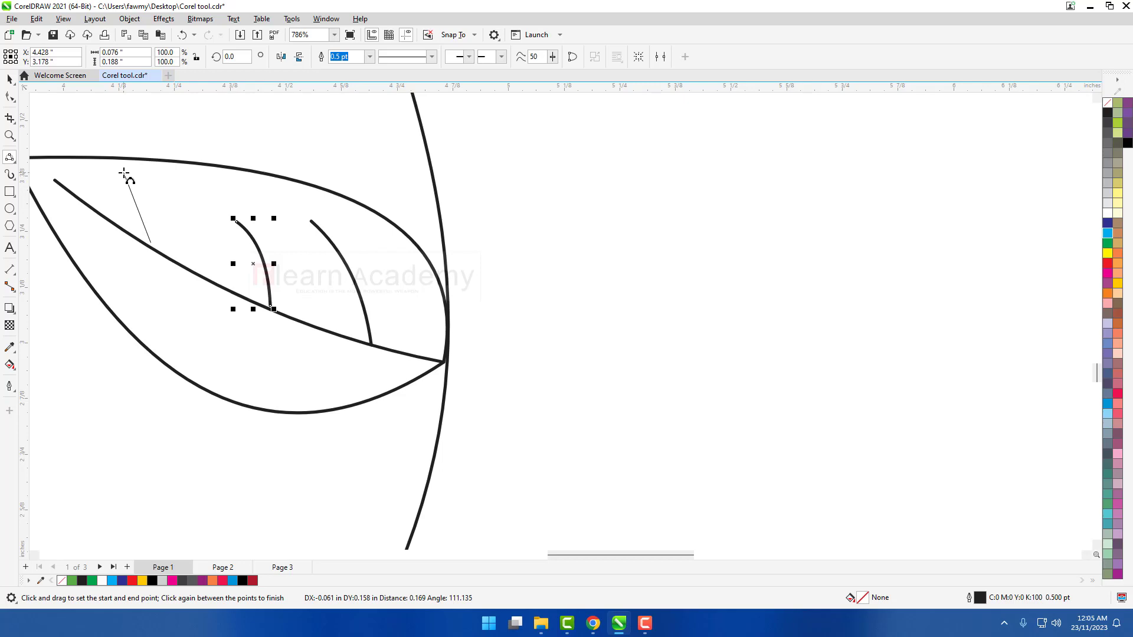
left_click(141, 204)
left_click_drag(207, 278, 176, 192)
left_click(194, 233)
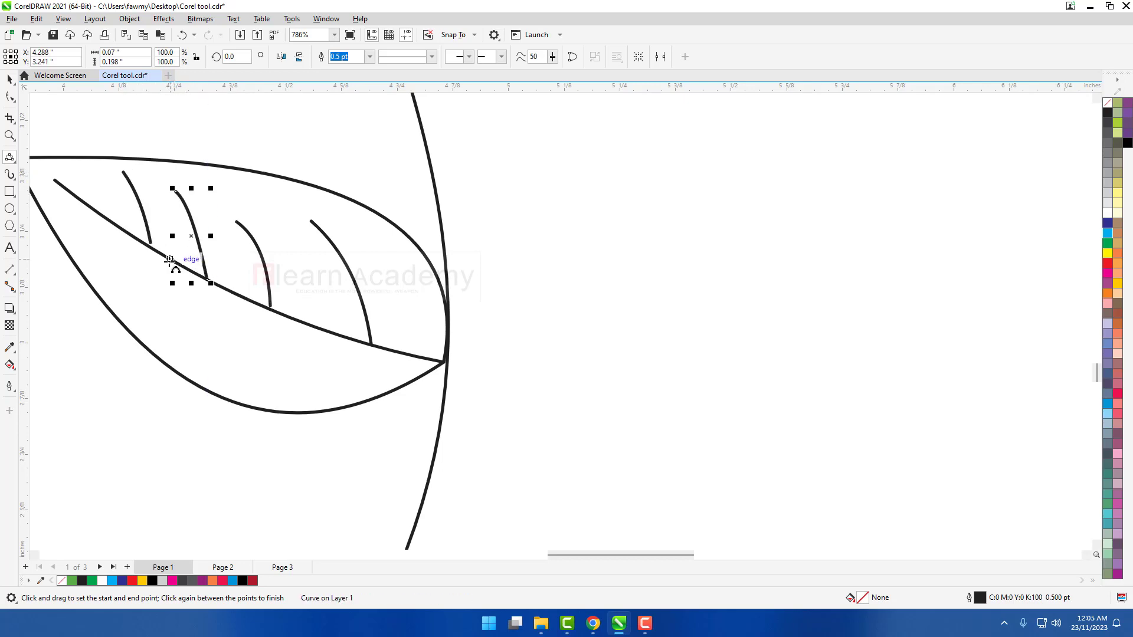
- Draw four curved side veins below the lower leaf's midrib, spaced along it and reaching towards the leaf's lower edge
left_click_drag(172, 260, 100, 254)
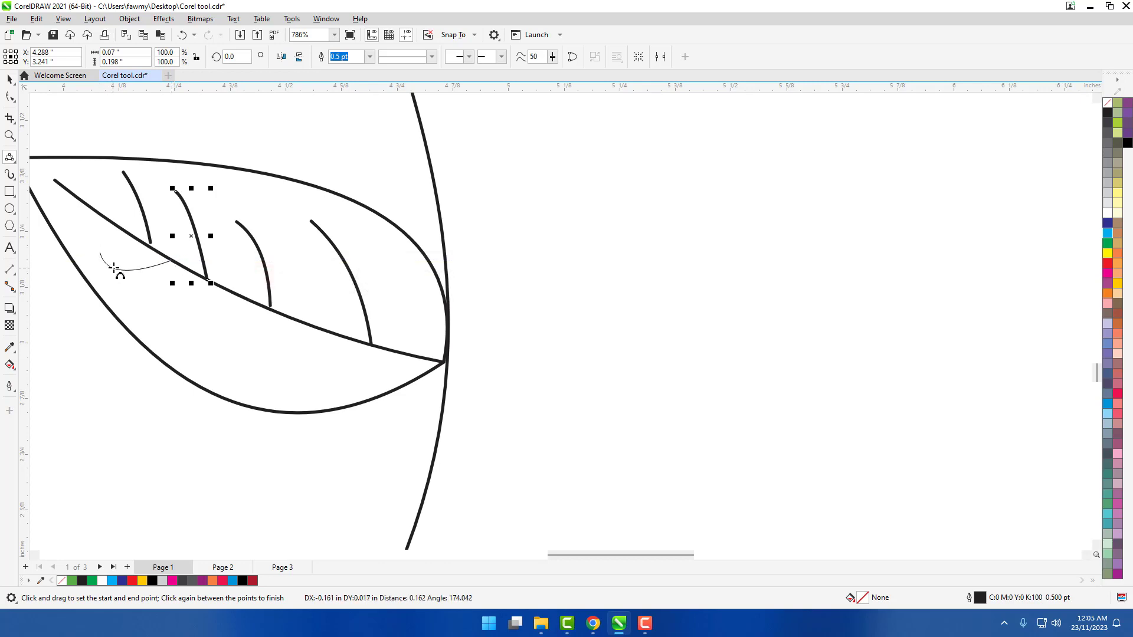
left_click(118, 262)
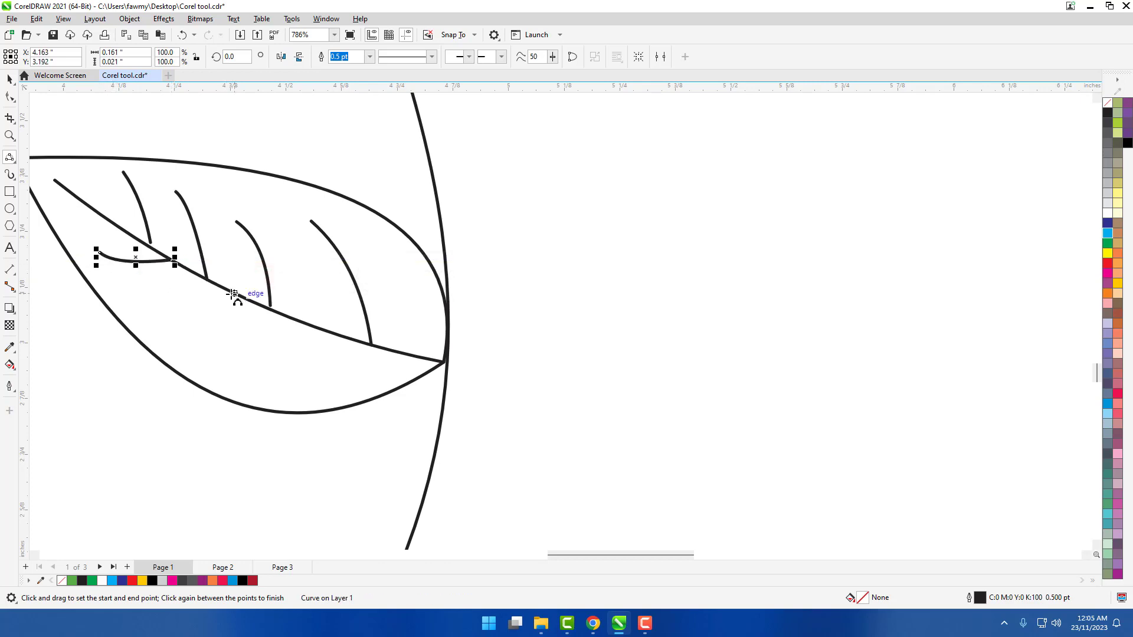
left_click_drag(233, 295, 137, 294)
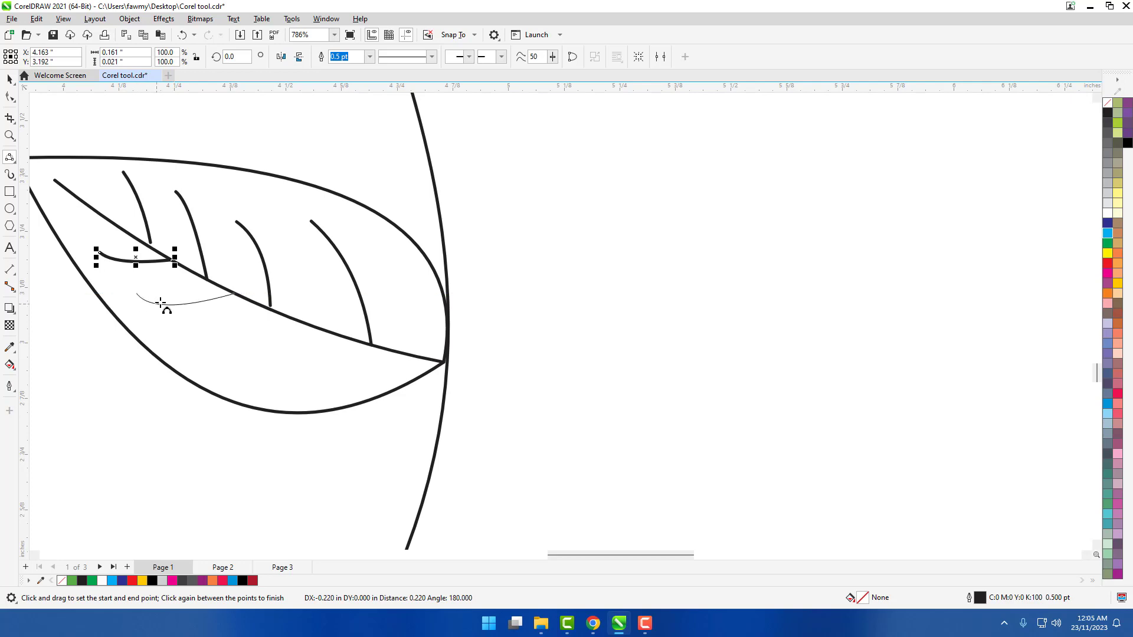
left_click(176, 303)
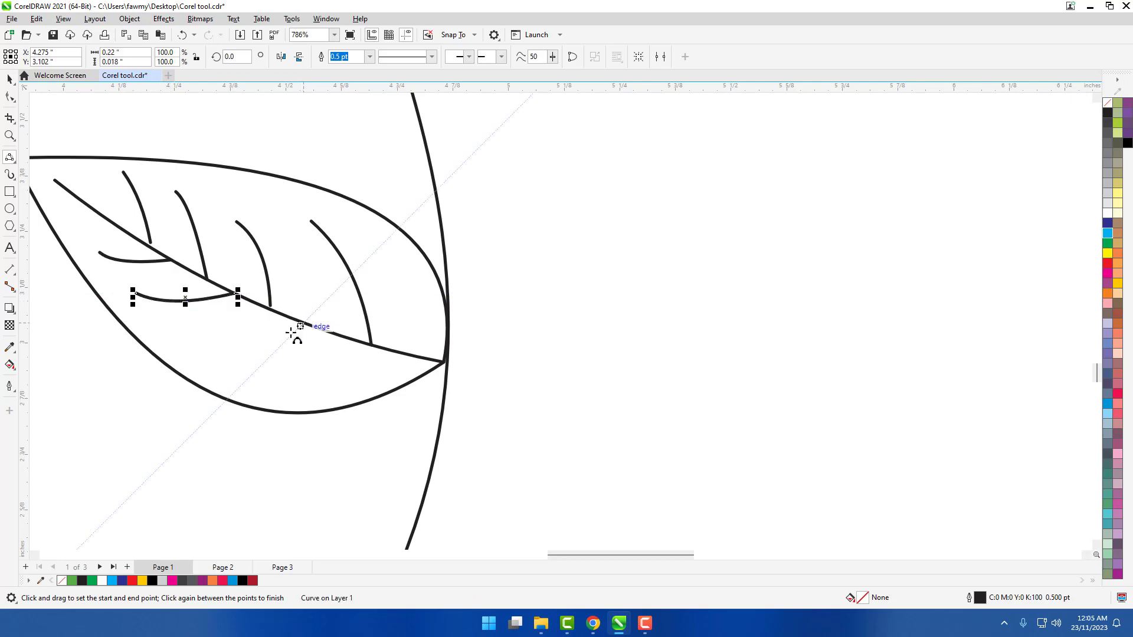
left_click_drag(303, 323, 191, 337)
left_click(227, 342)
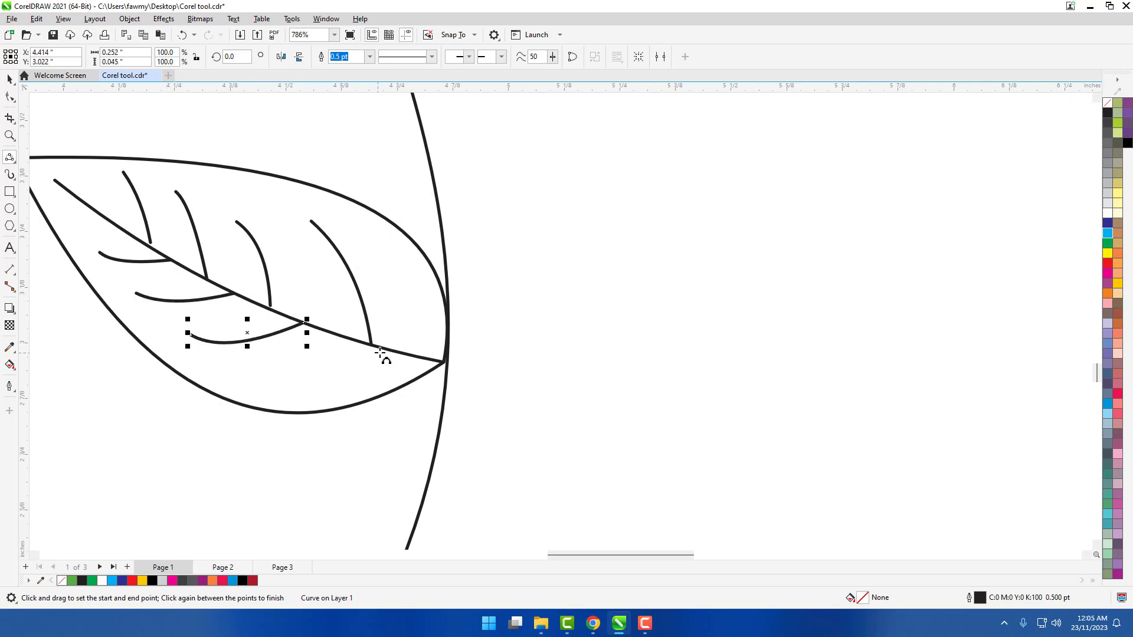
left_click_drag(384, 349, 267, 381)
left_click(306, 385)
scroll(391, 386, "down", 2)
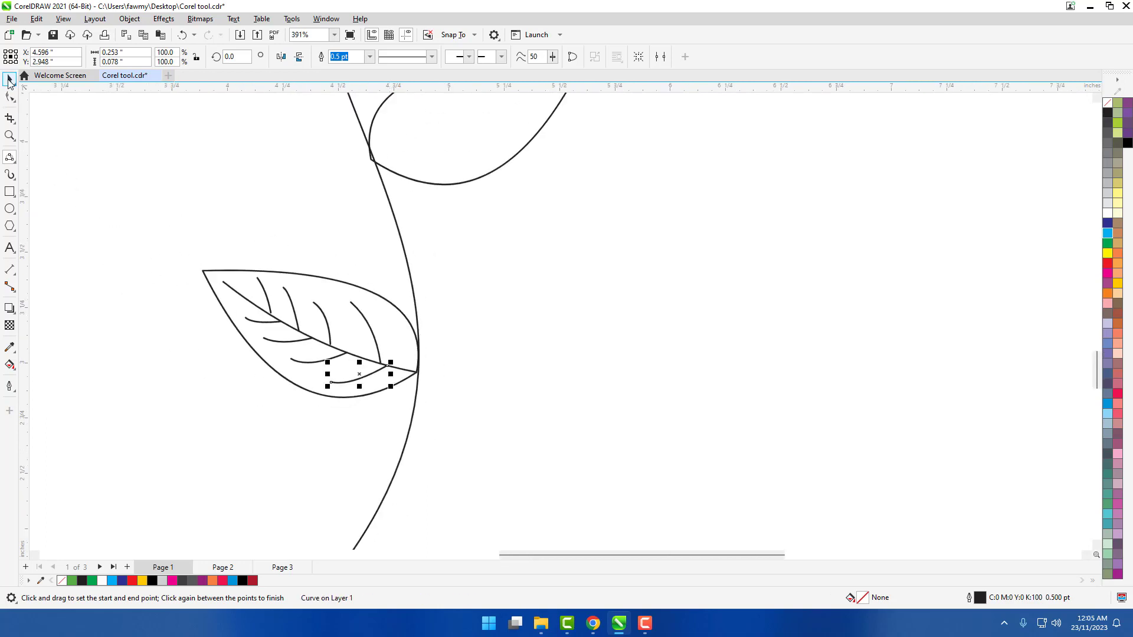
- Set the outline width of the eight side veins to Hairline, leaving out the midrib and the leaf outline
left_click(8, 80)
left_click(208, 262)
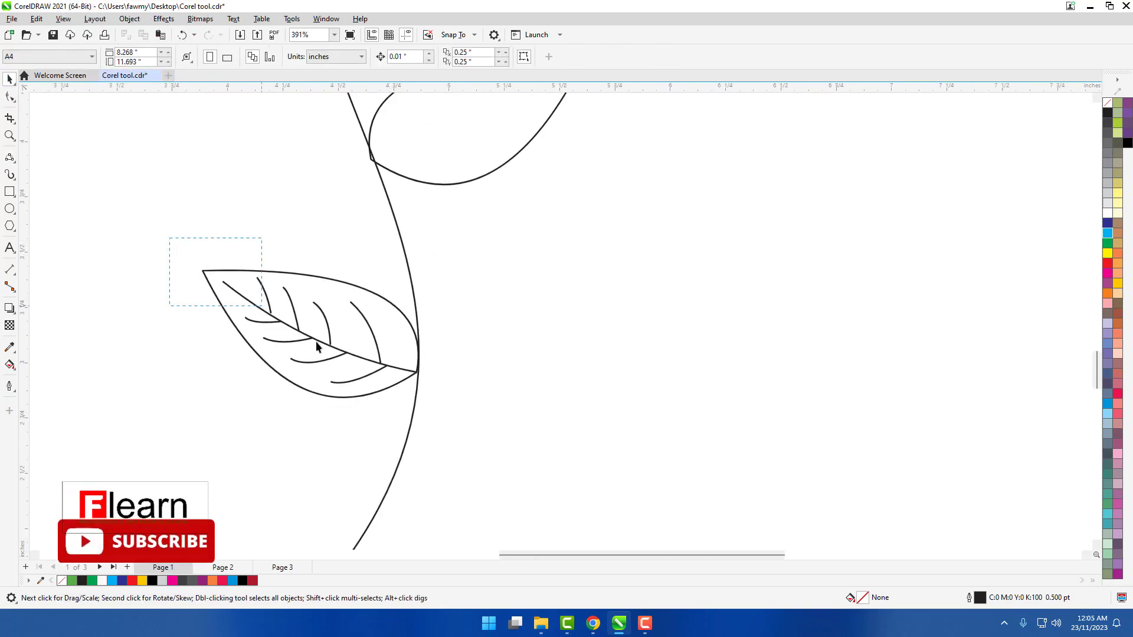
left_click_drag(317, 346, 395, 404)
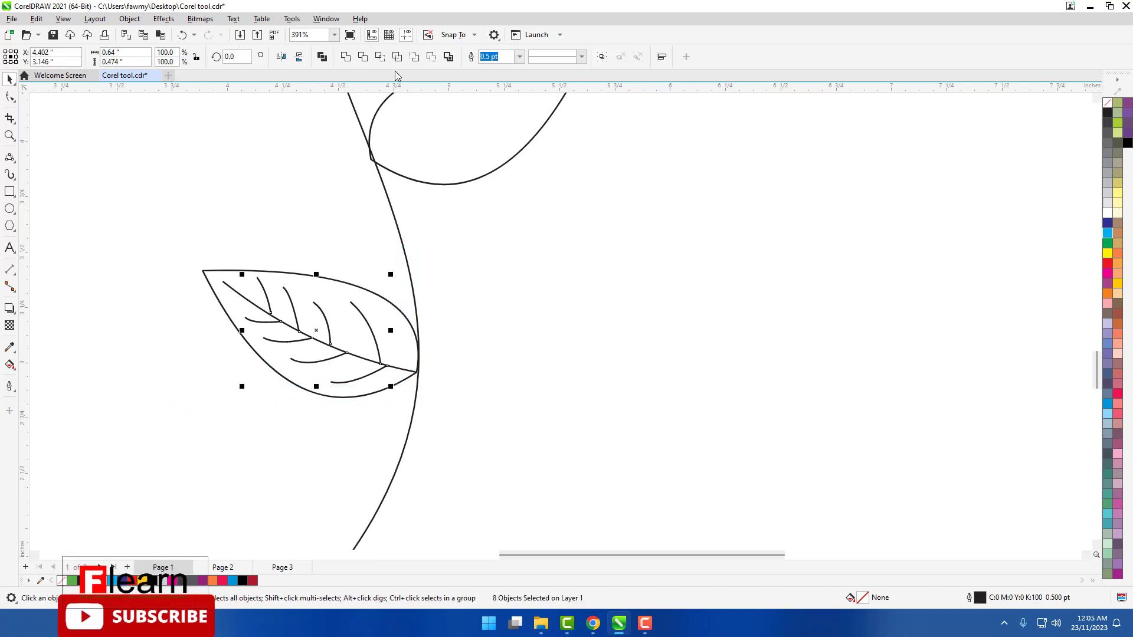
left_click(520, 58)
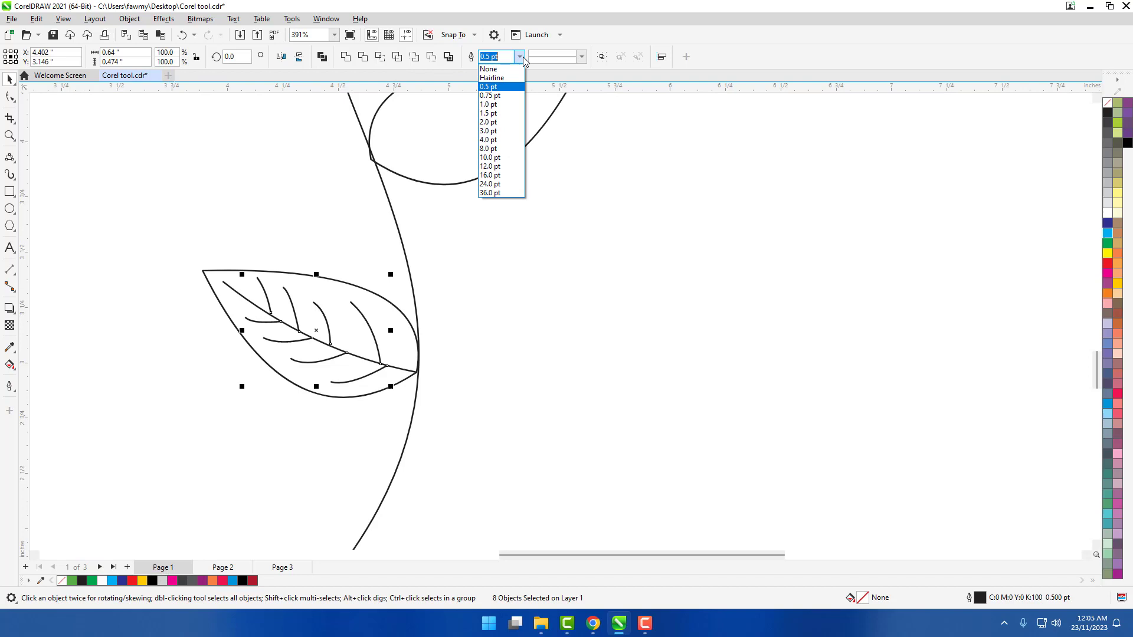
left_click(502, 83)
left_click(546, 271)
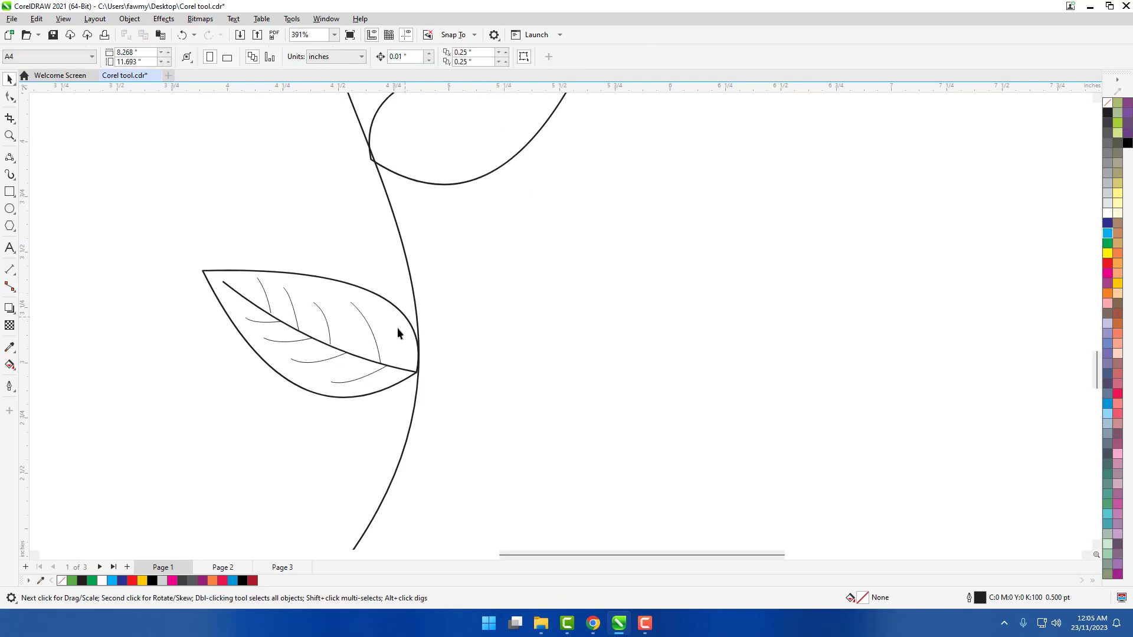
- Delete the plain leaf on the right side of the stem and group the lower leaf with its midrib and veins
left_click(365, 362)
scroll(441, 300, "down", 3)
left_click(469, 246)
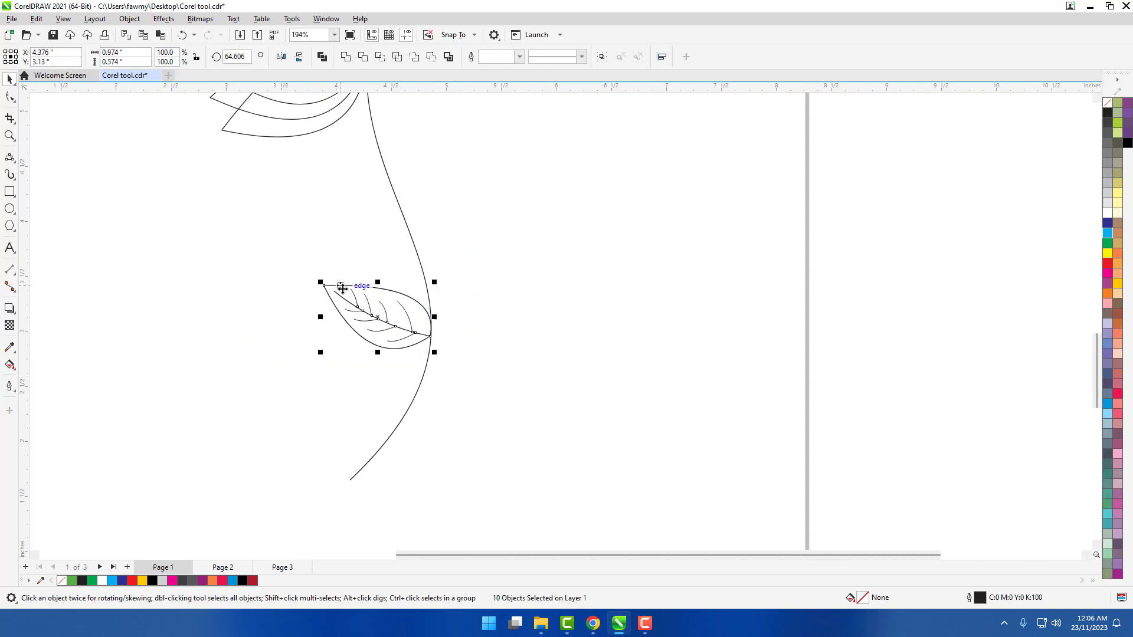
right_click(376, 279)
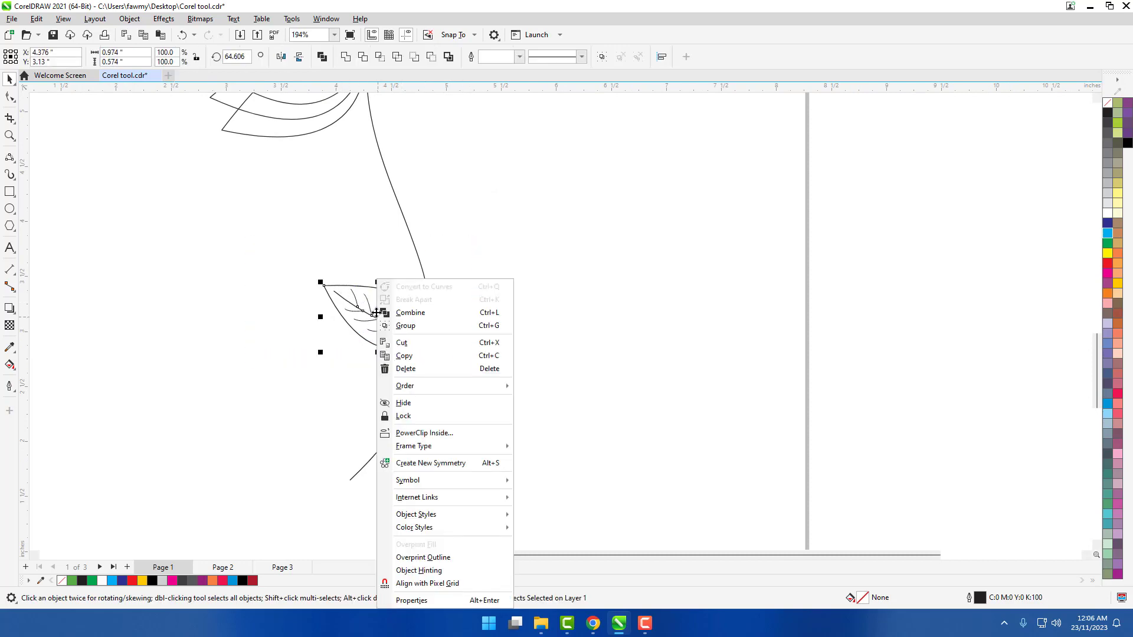
left_click(406, 325)
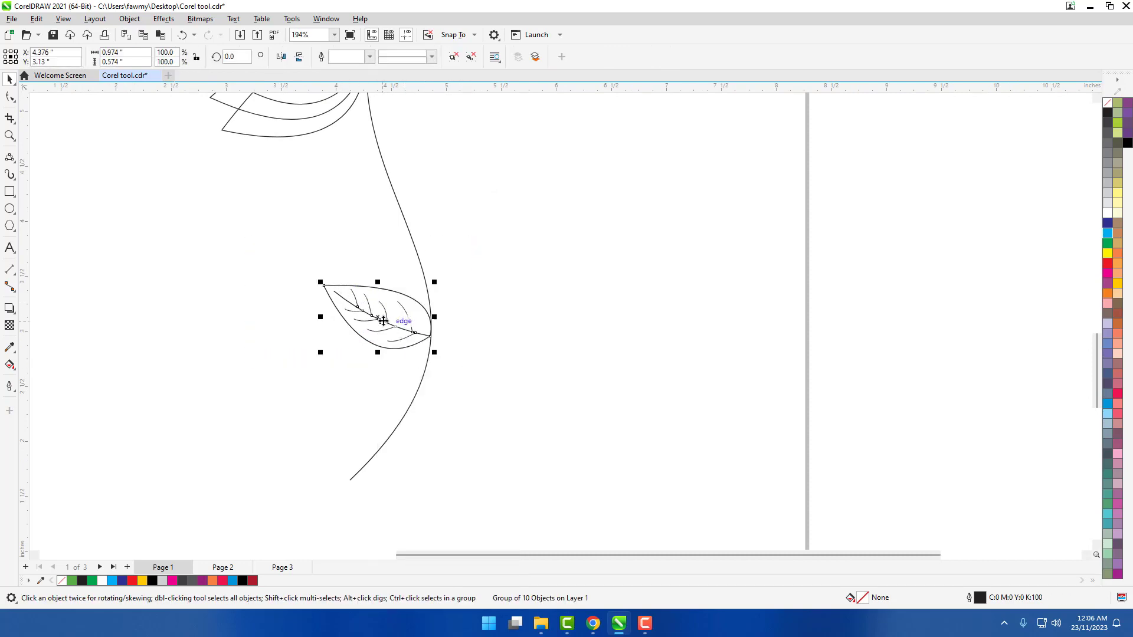
- Place a horizontally mirrored copy of the veined leaf to the right of the stem, at about X 5.29, Y 4.05 inches
left_click_drag(383, 321, 475, 219)
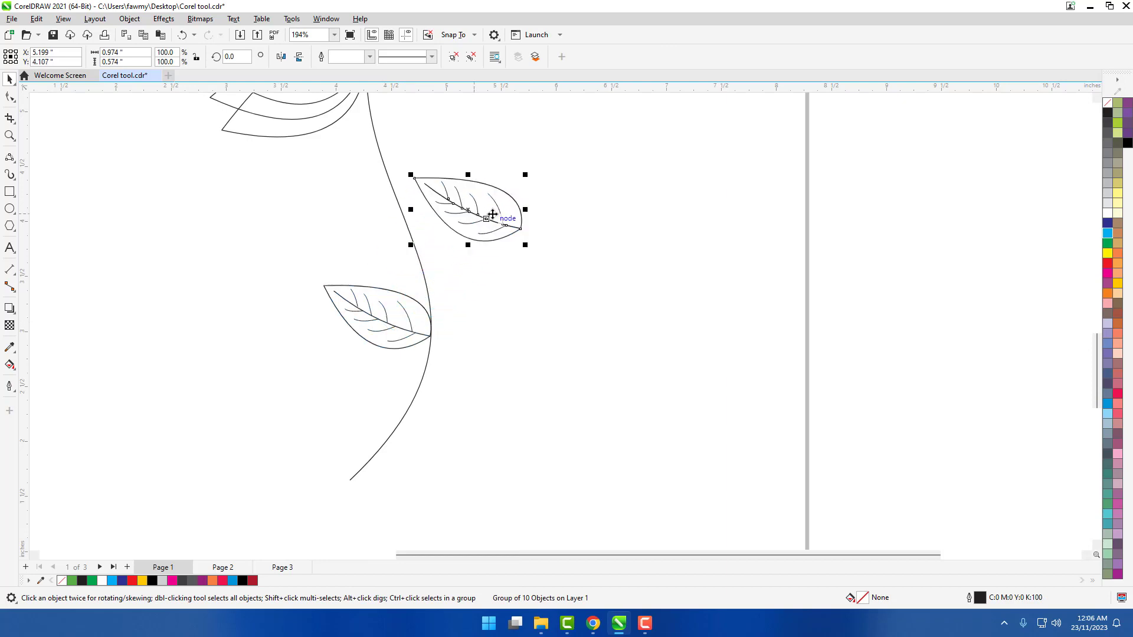
left_click(278, 56)
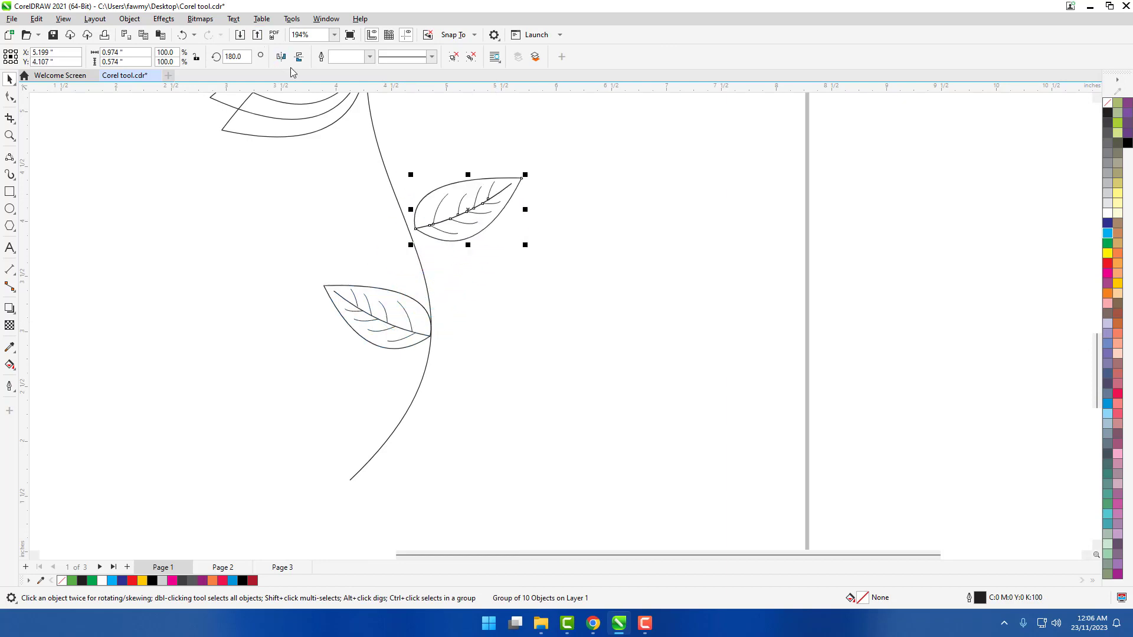
mouse_move(472, 225)
left_mouse_down()
mouse_move(462, 239)
mouse_move(474, 224)
left_mouse_up()
scroll(467, 236, "down", 2)
scroll(462, 231, "up", 5)
scroll(520, 229, "down", 5)
scroll(452, 185, "up", 2)
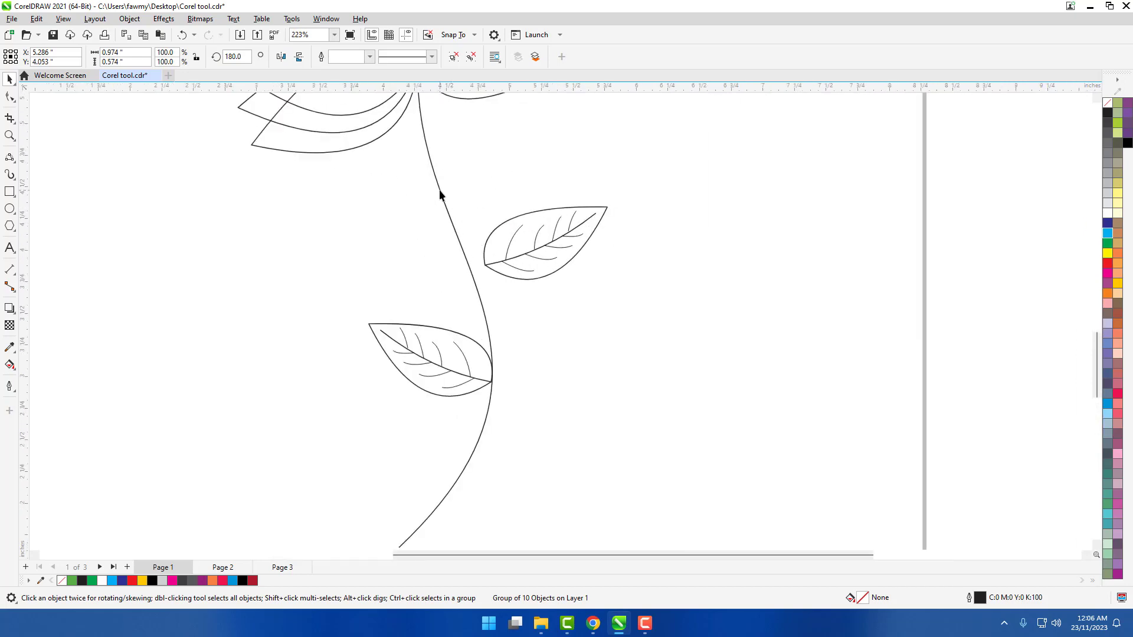
- Copy the stem curve slightly to the right, at about X 4.52 inches, to give the stem a double line
left_click(437, 189)
scroll(458, 245, "down", 3)
scroll(443, 174, "up", 4)
scroll(441, 168, "up", 3)
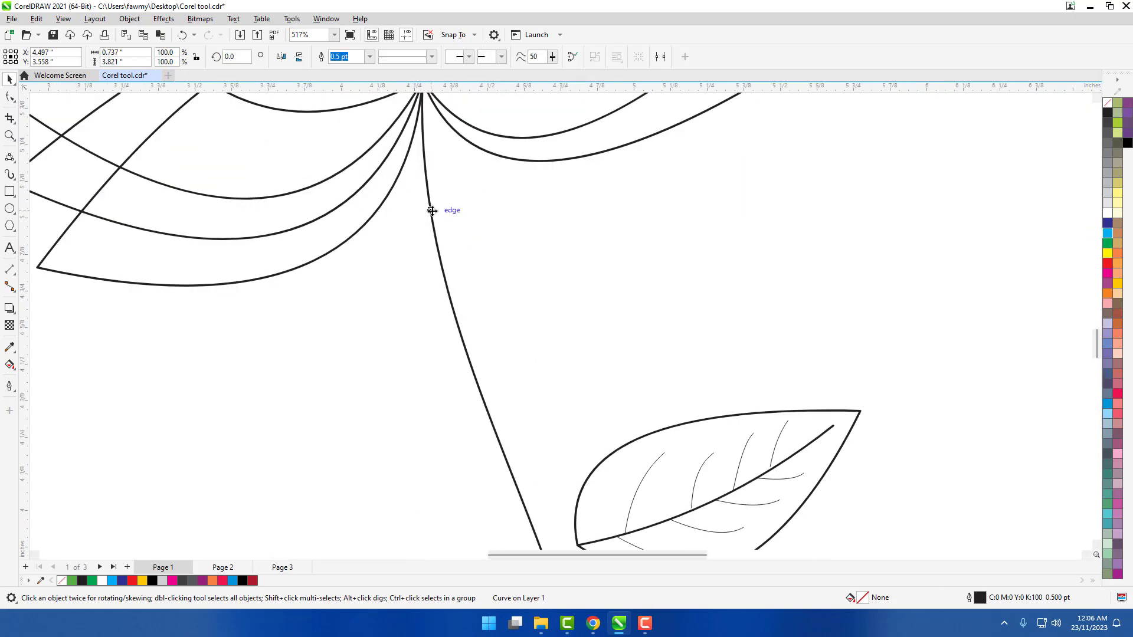
left_click_drag(431, 211, 436, 212)
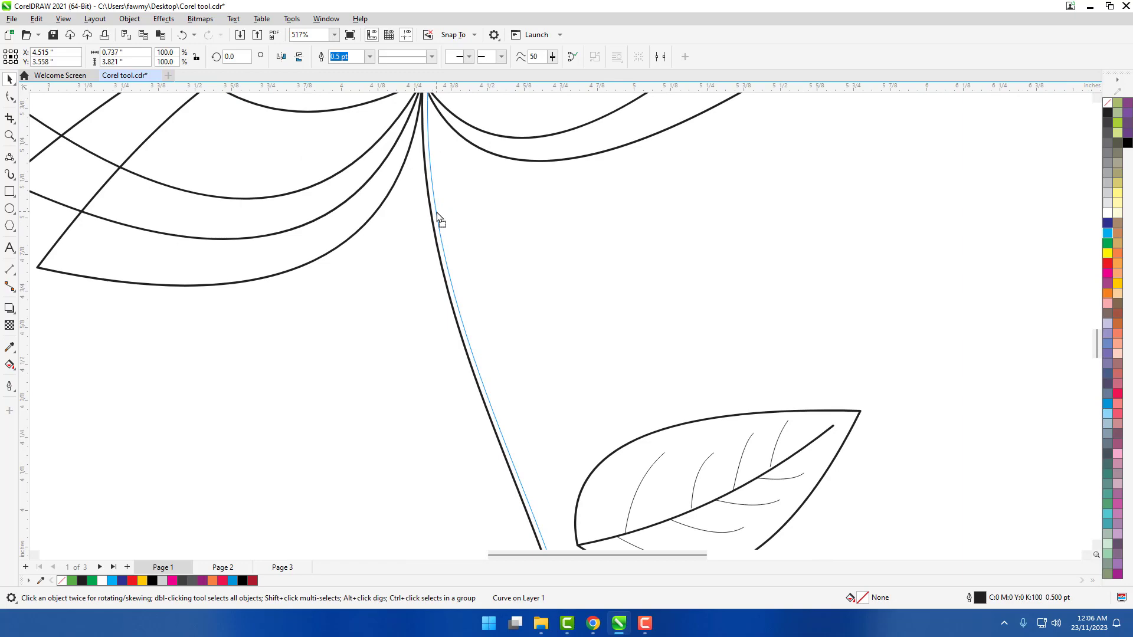
left_click_drag(437, 217, 438, 217)
scroll(426, 253, "down", 5)
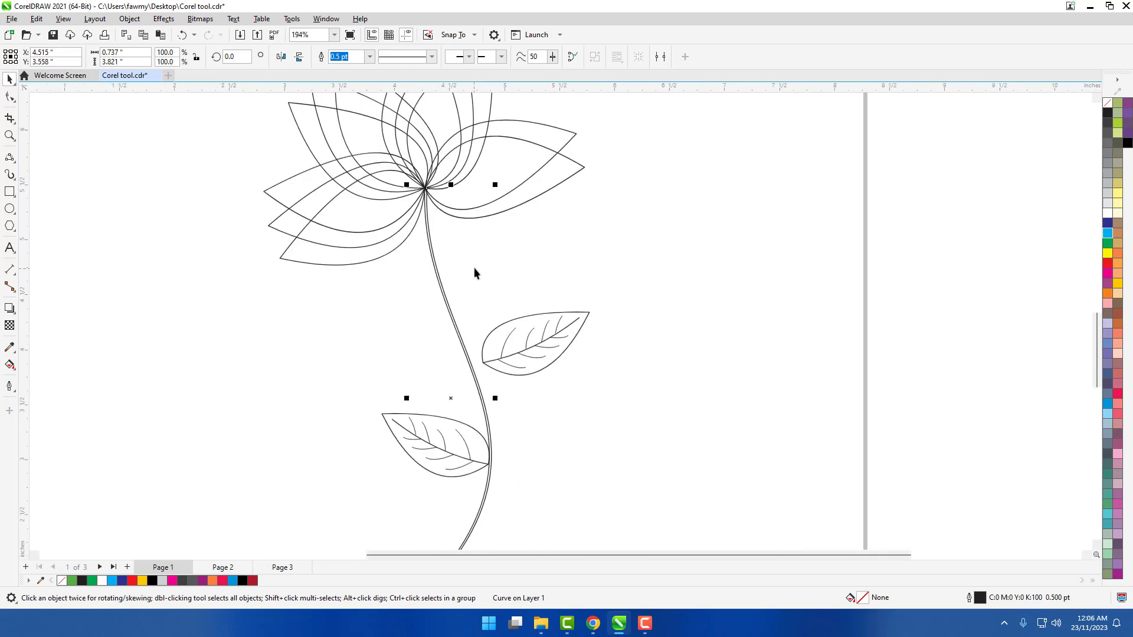
- Move the upper veined leaf to about X 5.18, Y 4.03 inches so that its base touches the stem
scroll(505, 347, "up", 2)
left_click_drag(520, 356, 508, 354)
scroll(538, 353, "down", 3)
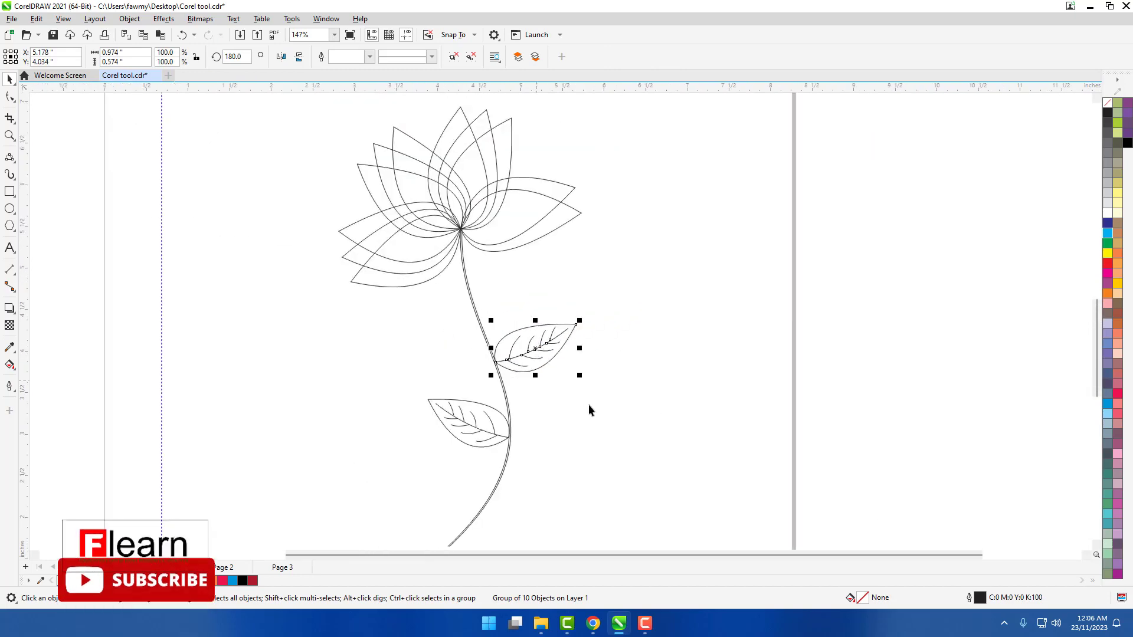
left_click(568, 391)
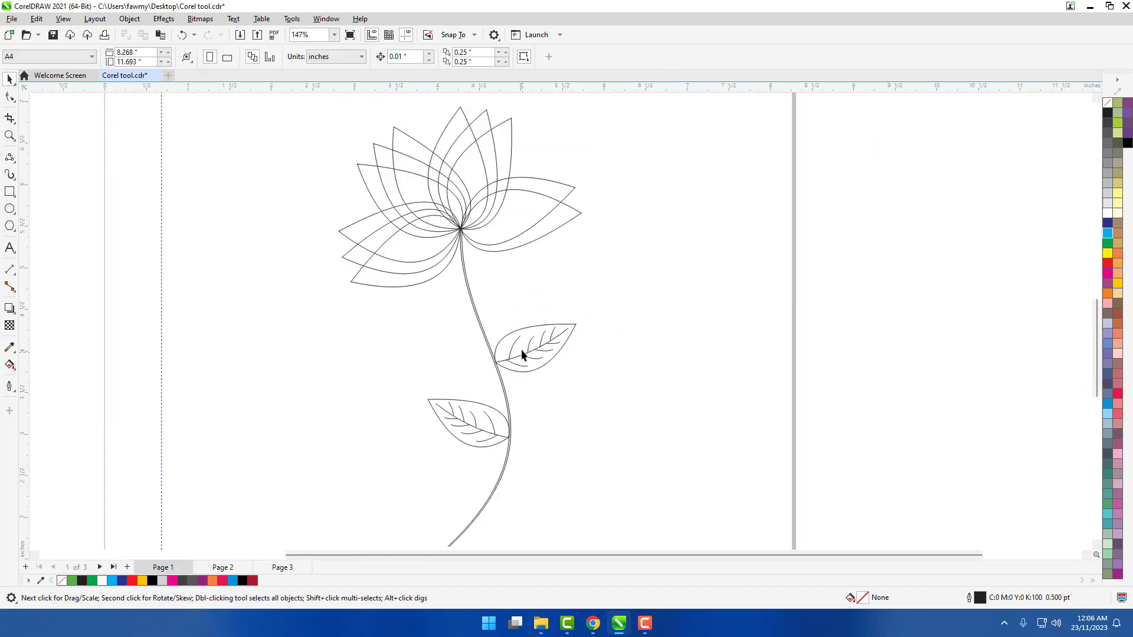
- Set the outline colour of the whole flower, including petals, stem and leaves, to green (C100 M0 Y100 K0)
scroll(522, 354, "down", 1)
scroll(338, 166, "down", 1)
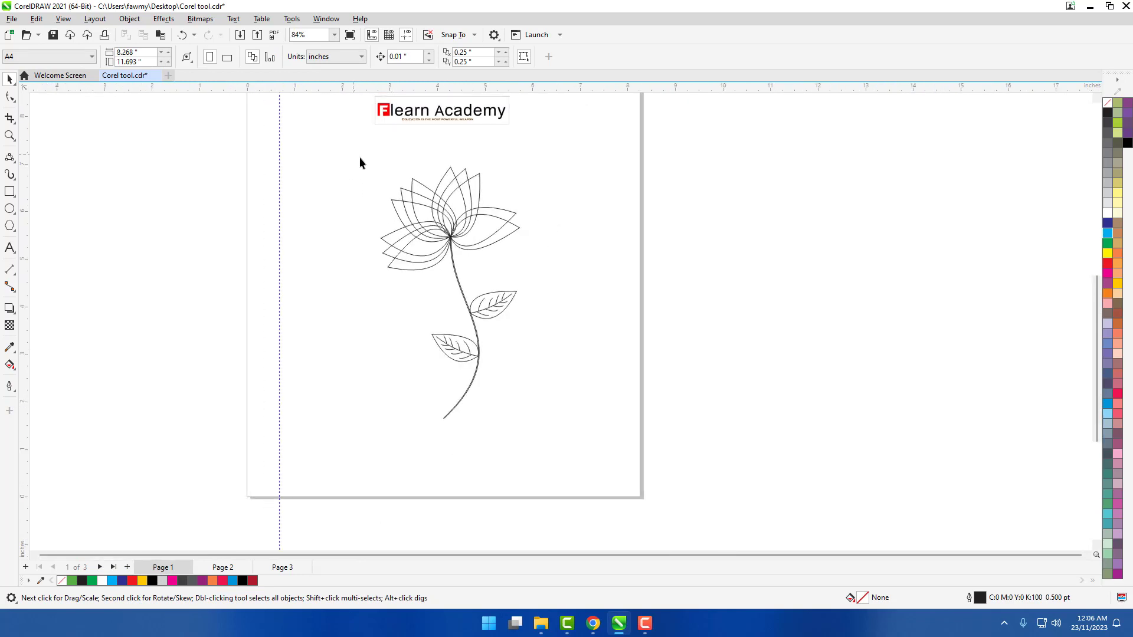
left_click_drag(580, 437, 581, 451)
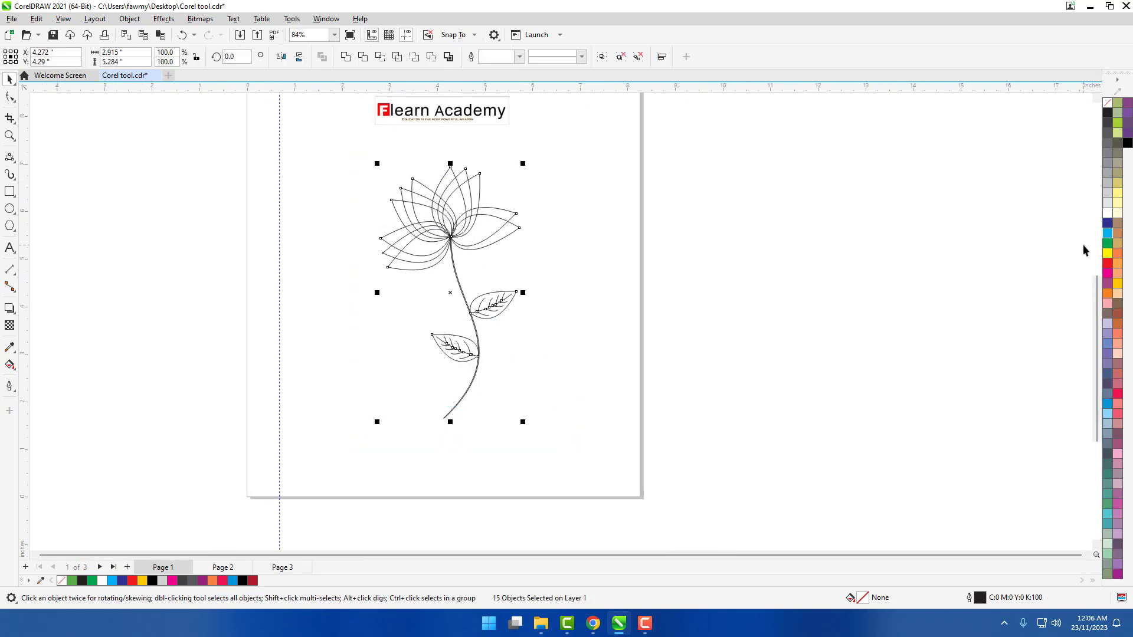
right_click(1108, 248)
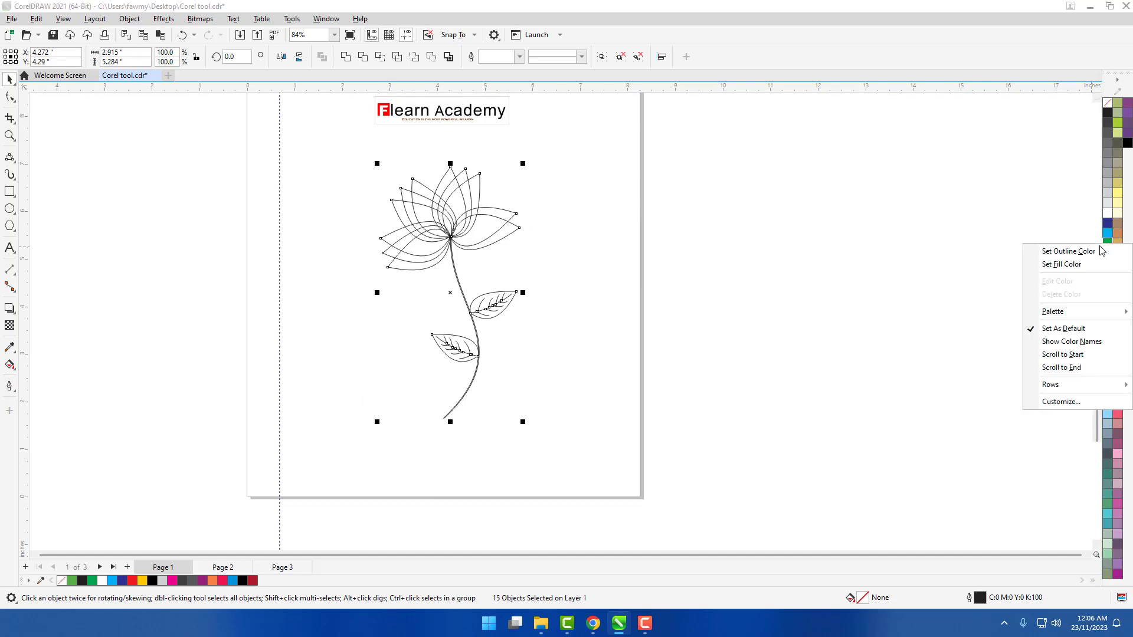
left_click(1092, 252)
left_click(632, 340)
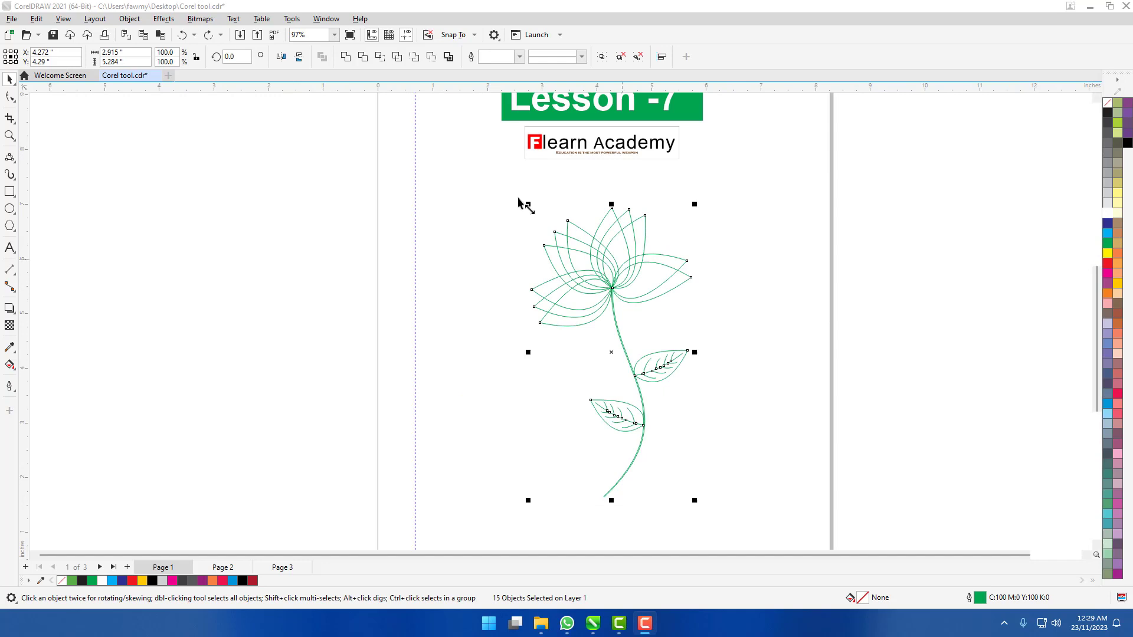
- Set the outline colour of only the flower's petals to magenta (C0 M100 Y0 K0)
left_click(728, 311)
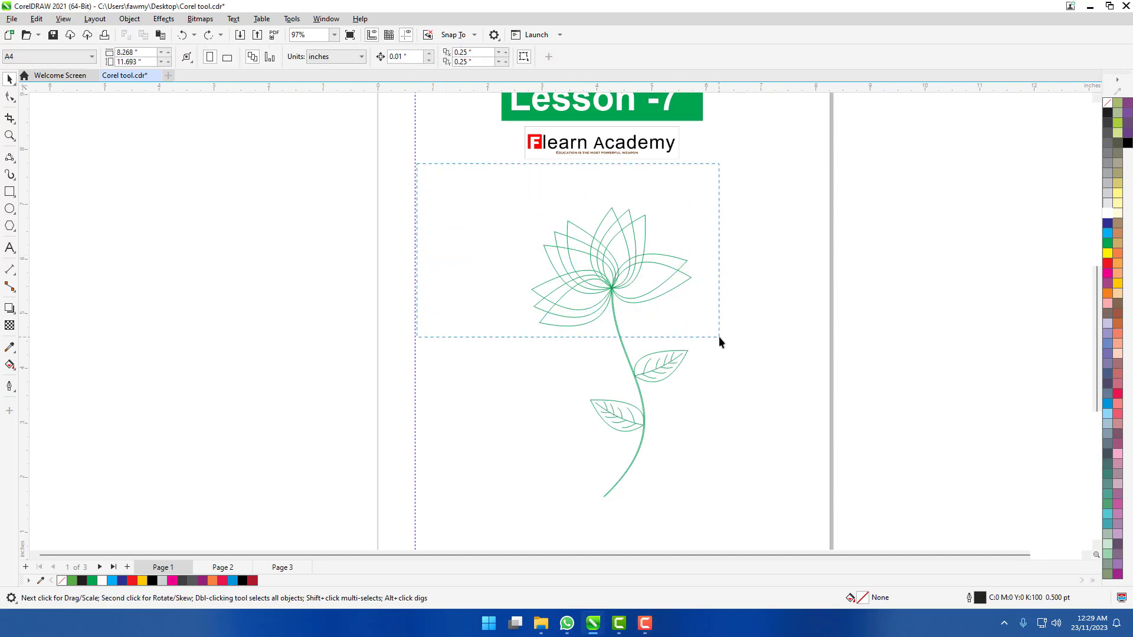
left_click_drag(416, 164, 719, 342)
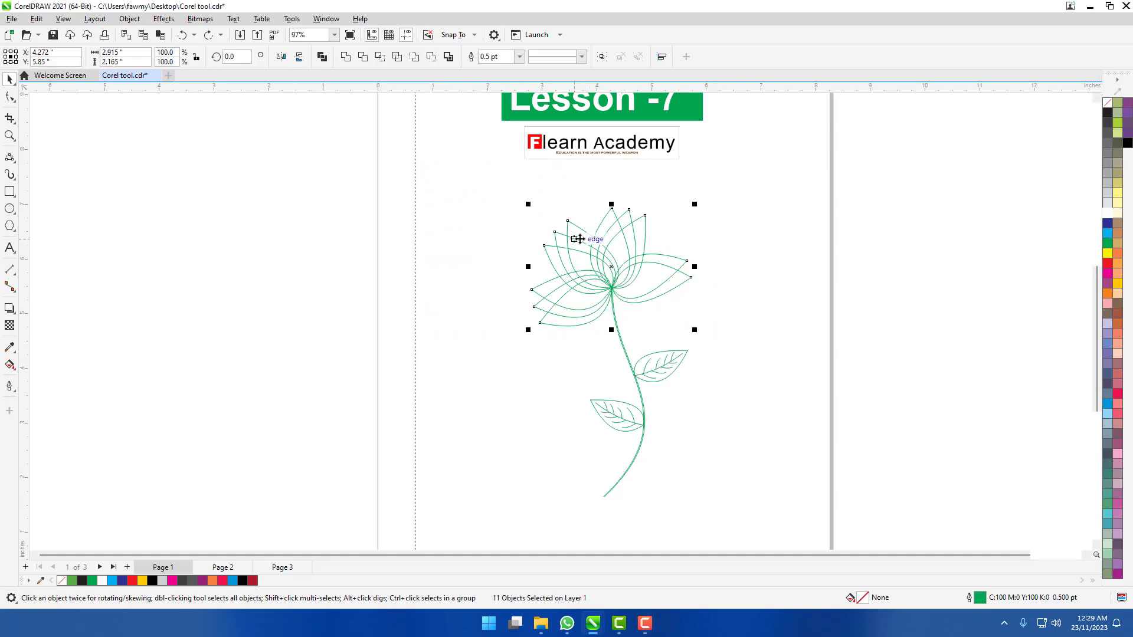
right_click(1108, 278)
left_click(1003, 286)
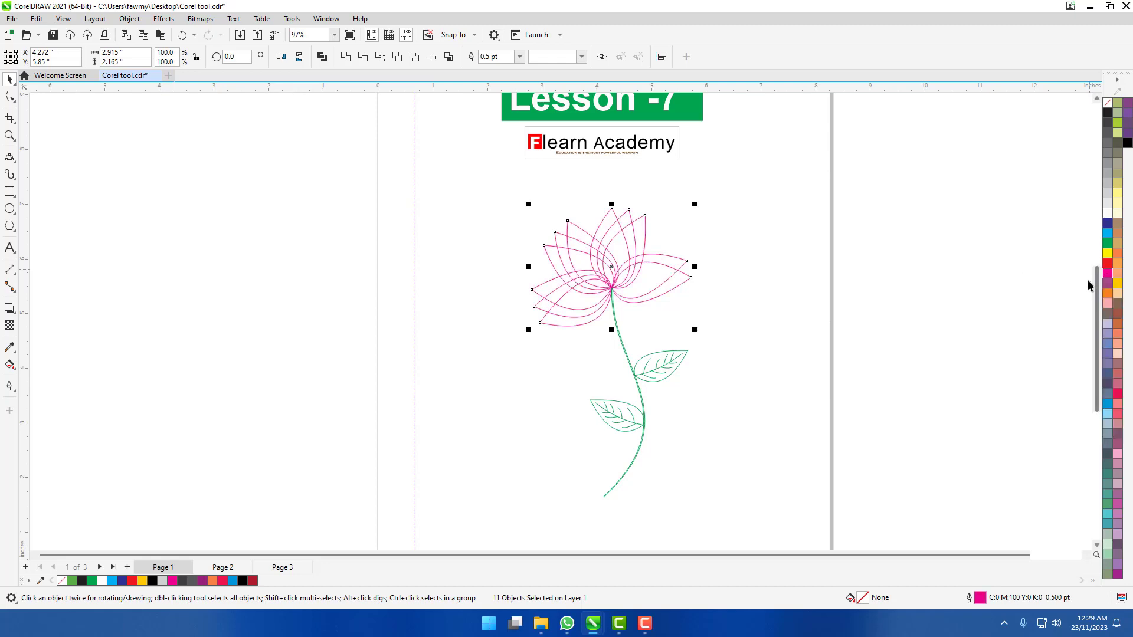
left_click(711, 373)
- Fill all the flower's petals with white (C0 M0 Y0 K0) so that overlapping petals cover each other
scroll(653, 388, "up", 3)
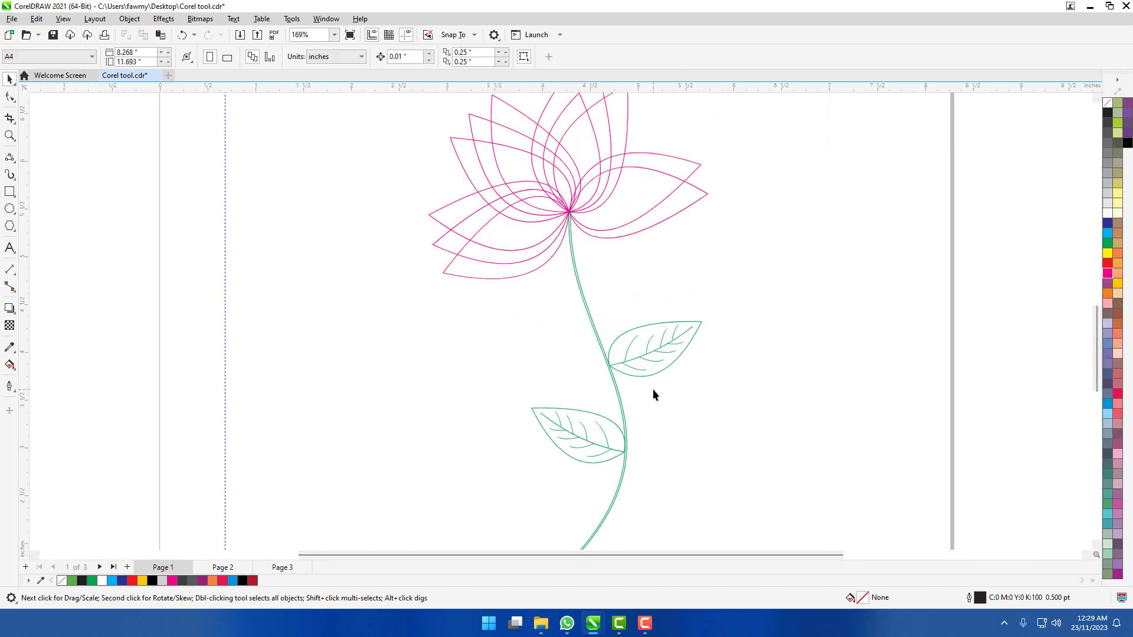
scroll(703, 335, "down", 1)
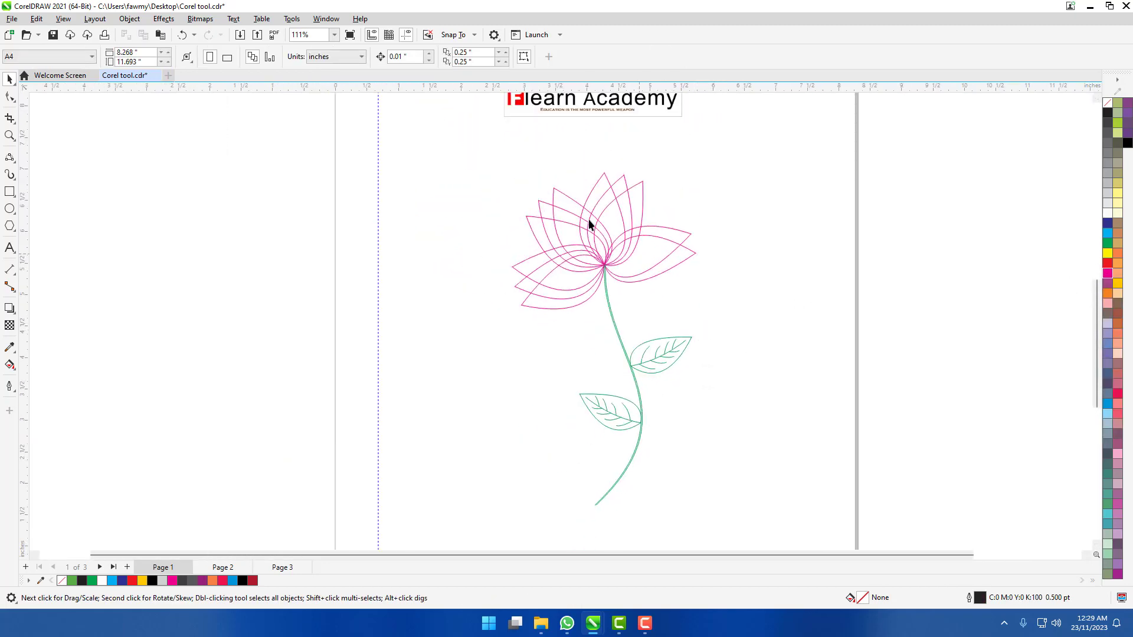
left_click_drag(742, 316, 742, 316)
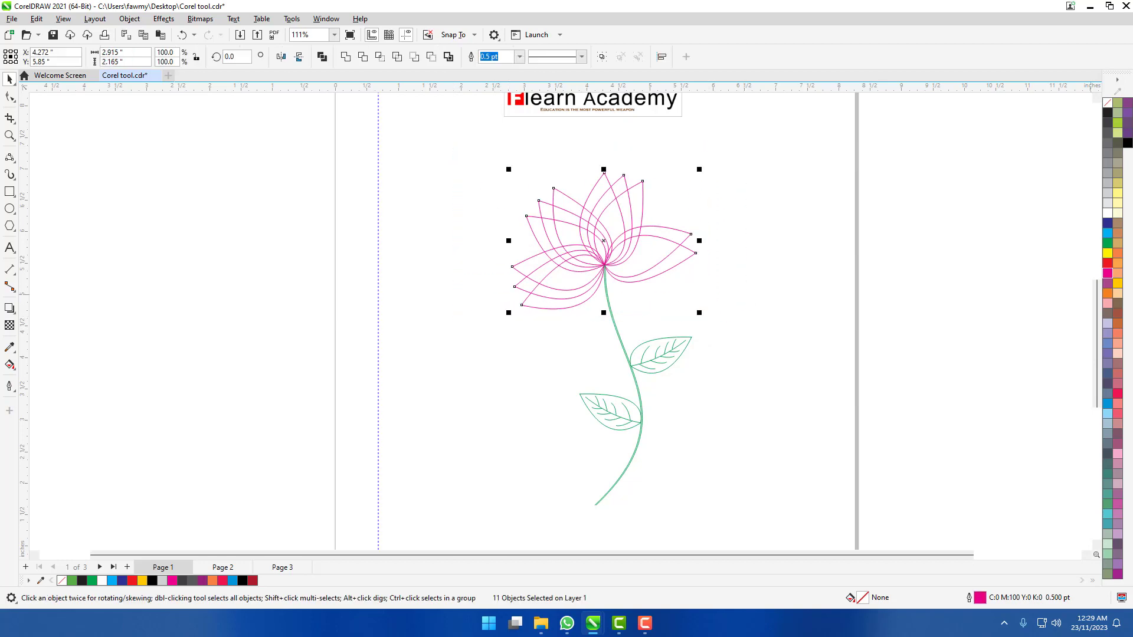
left_click(1108, 215)
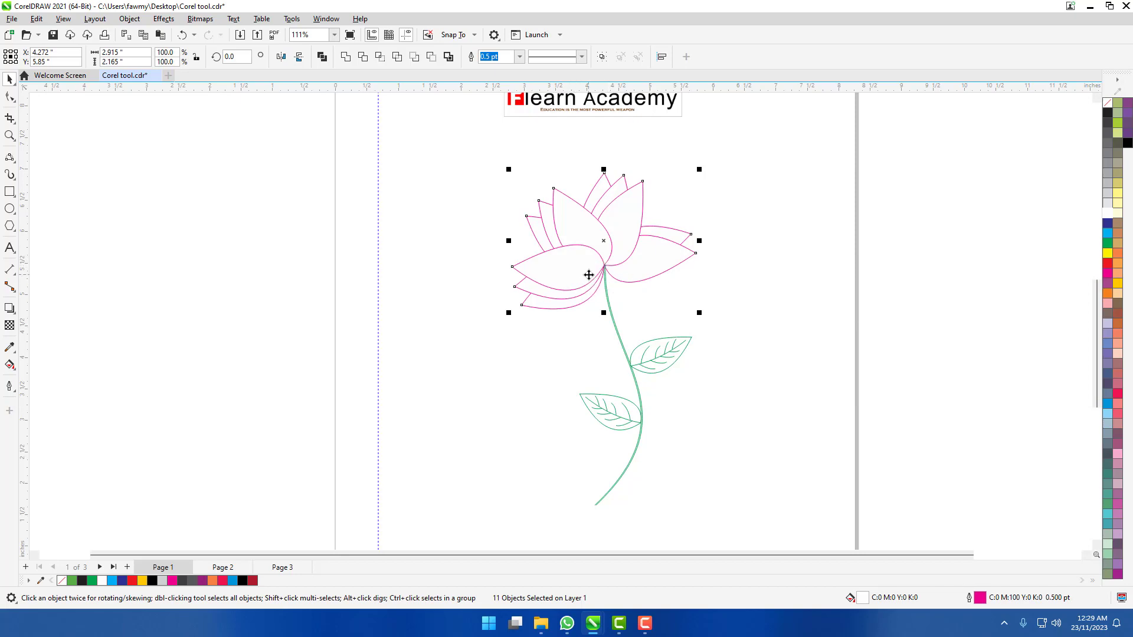
scroll(589, 275, "down", 3)
scroll(597, 328, "up", 5)
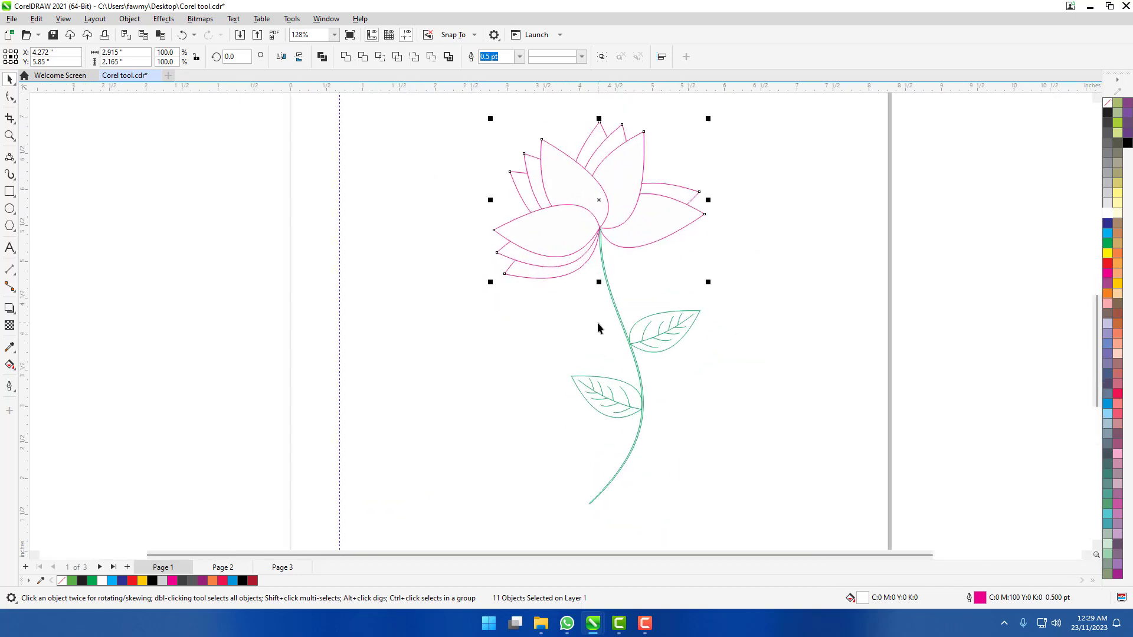
scroll(597, 328, "down", 2)
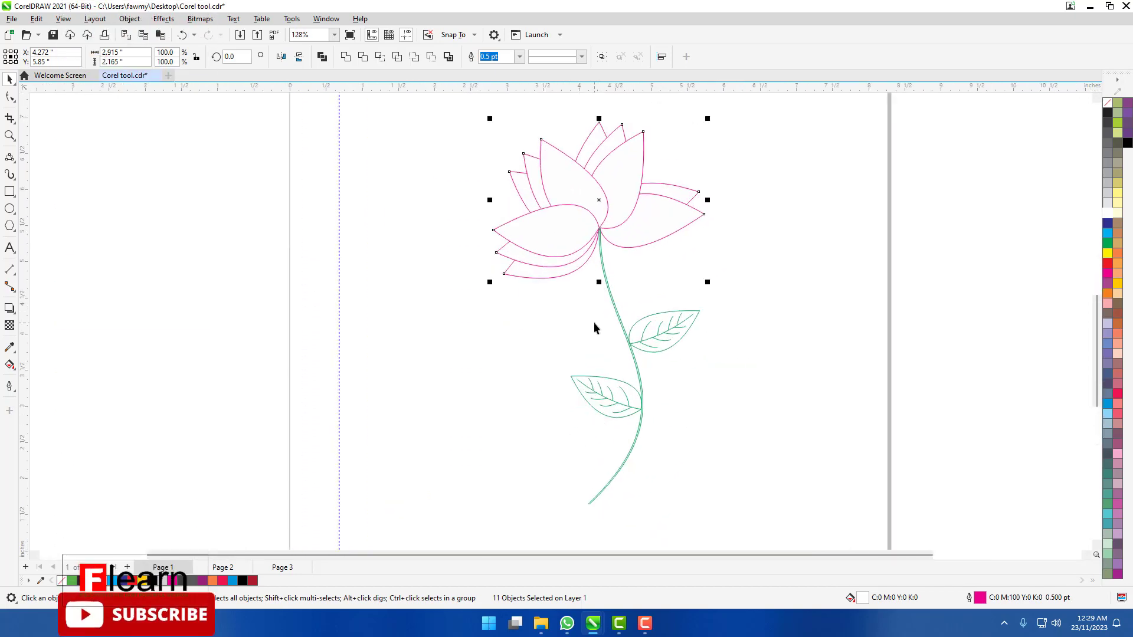
scroll(594, 329, "up", 2)
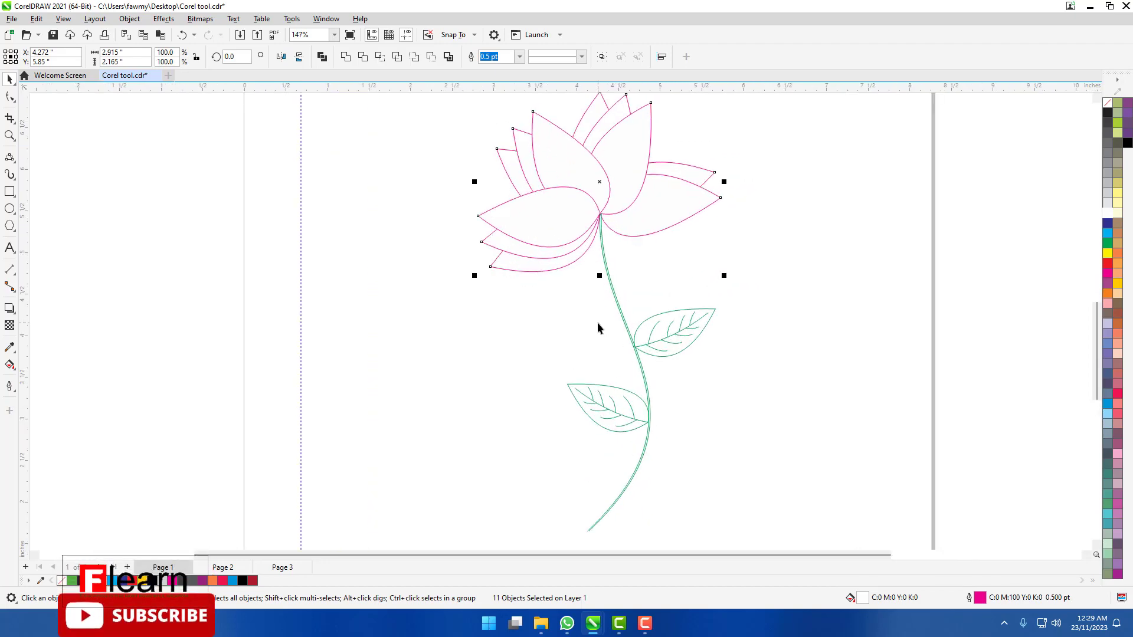
scroll(598, 328, "down", 2)
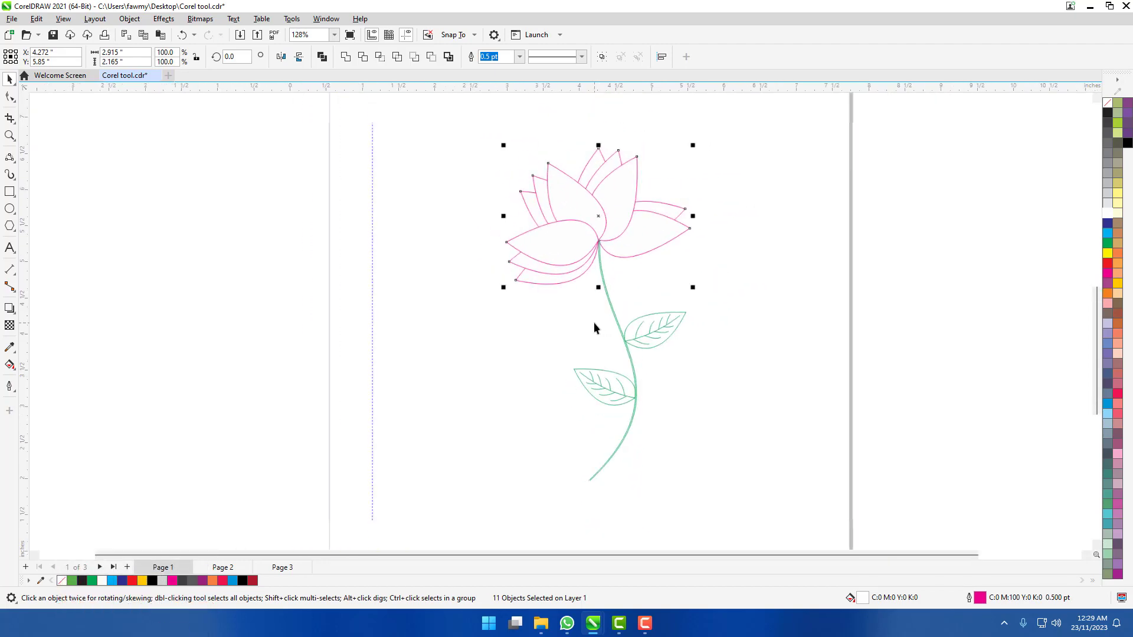
scroll(598, 328, "up", 2)
scroll(597, 328, "down", 1)
scroll(598, 328, "up", 1)
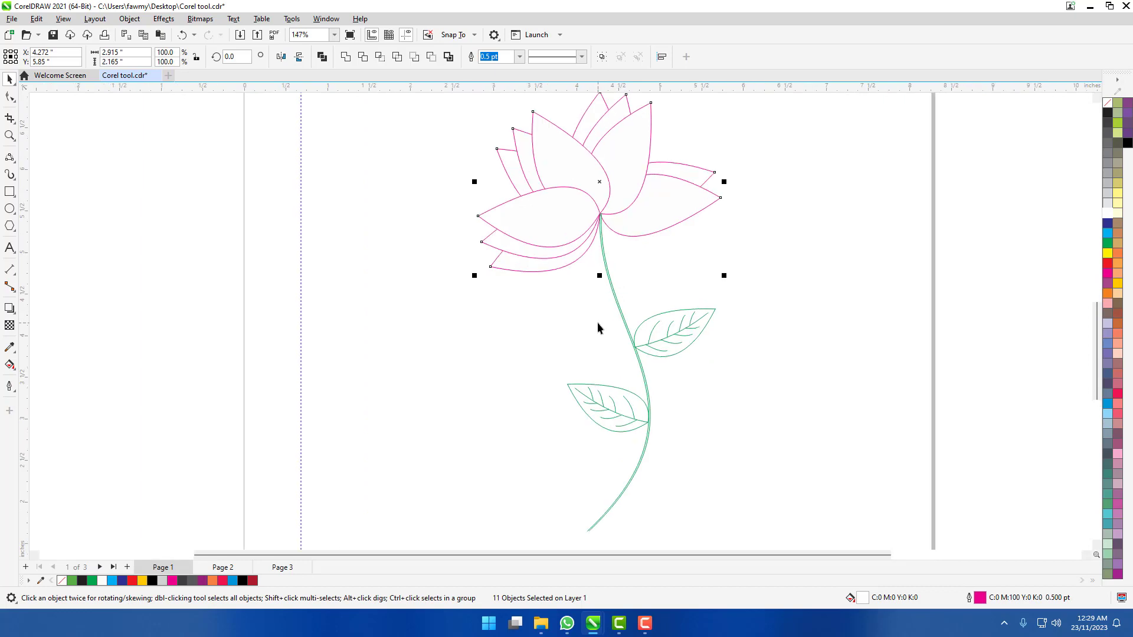
scroll(597, 328, "down", 1)
scroll(598, 328, "up", 1)
scroll(595, 329, "down", 2)
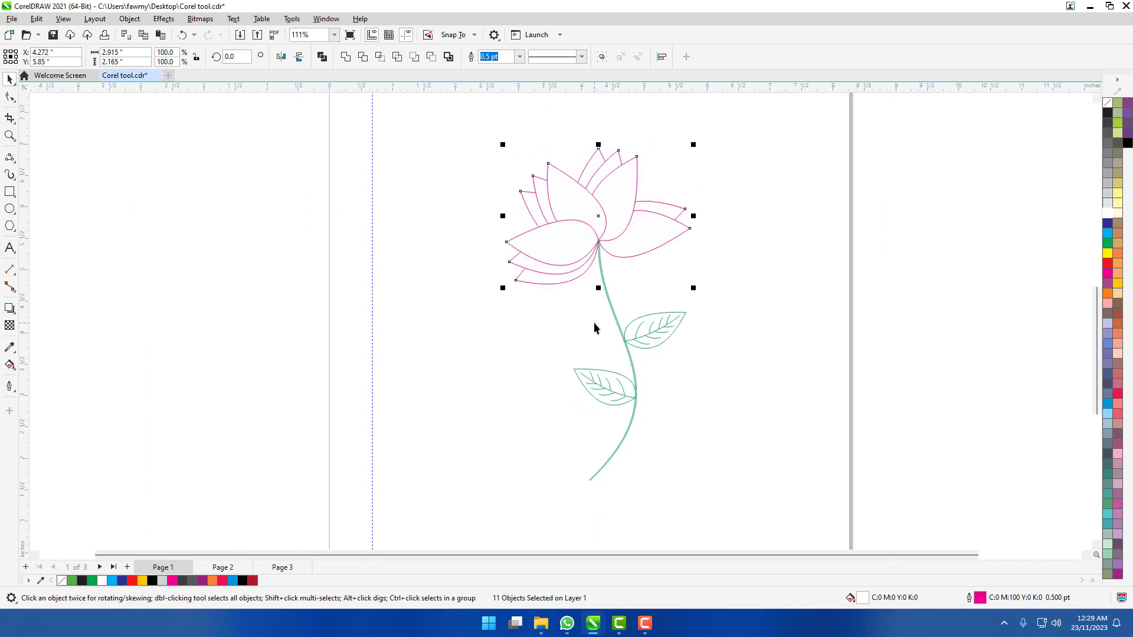
scroll(595, 329, "up", 2)
scroll(595, 329, "down", 1)
scroll(596, 326, "up", 1)
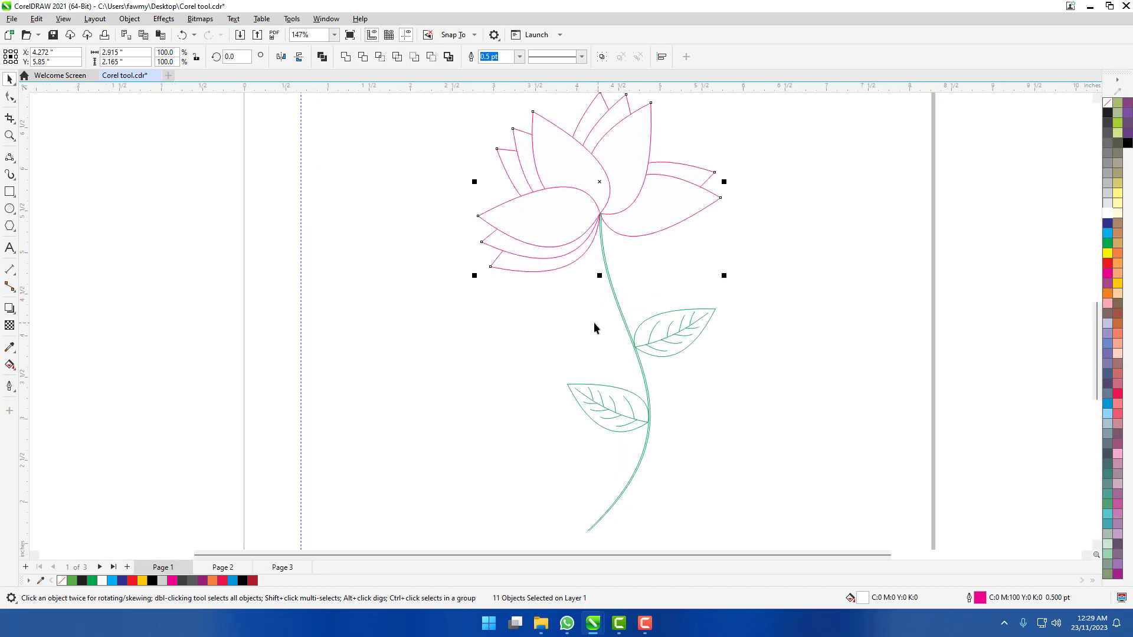
scroll(593, 322, "down", 2)
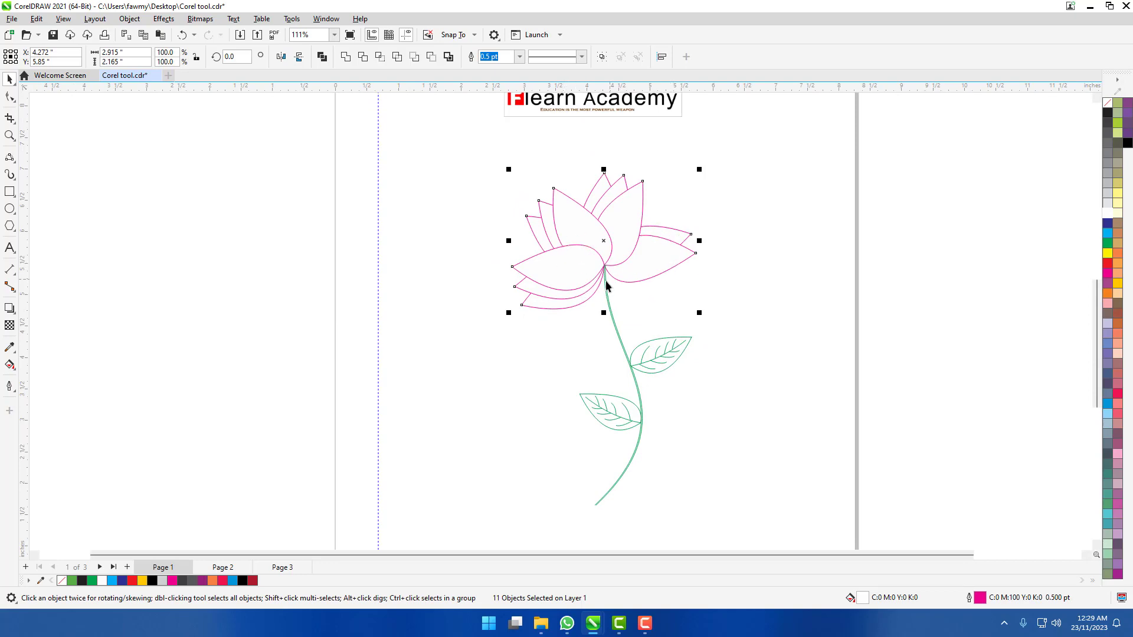
scroll(588, 275, "down", 2)
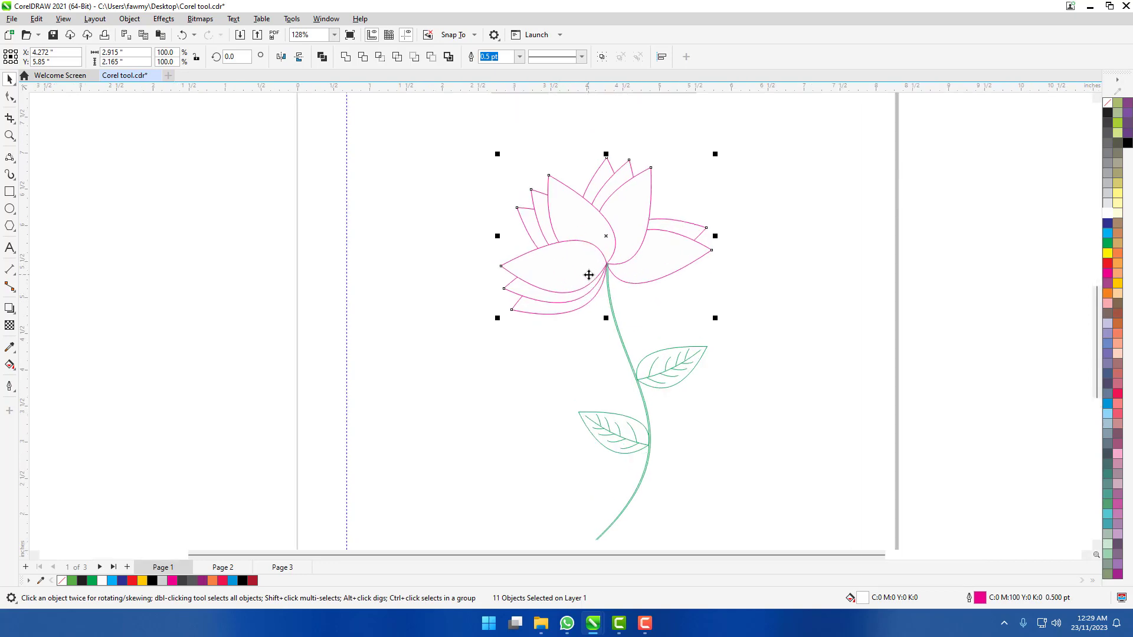
scroll(596, 320, "up", 2)
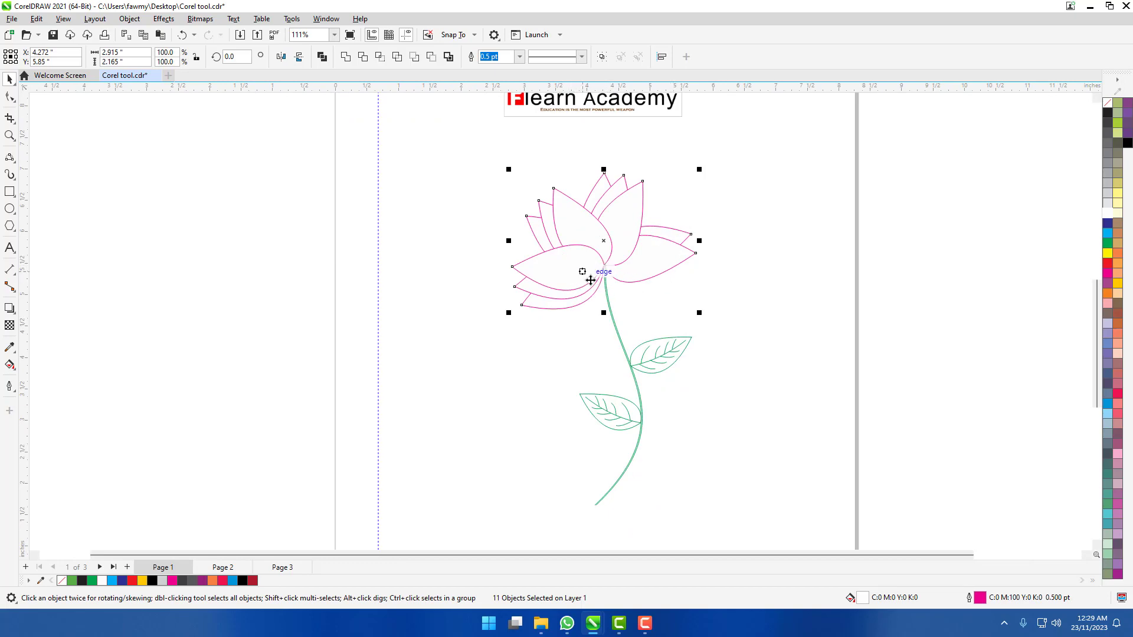
scroll(589, 275, "down", 2)
scroll(597, 322, "up", 2)
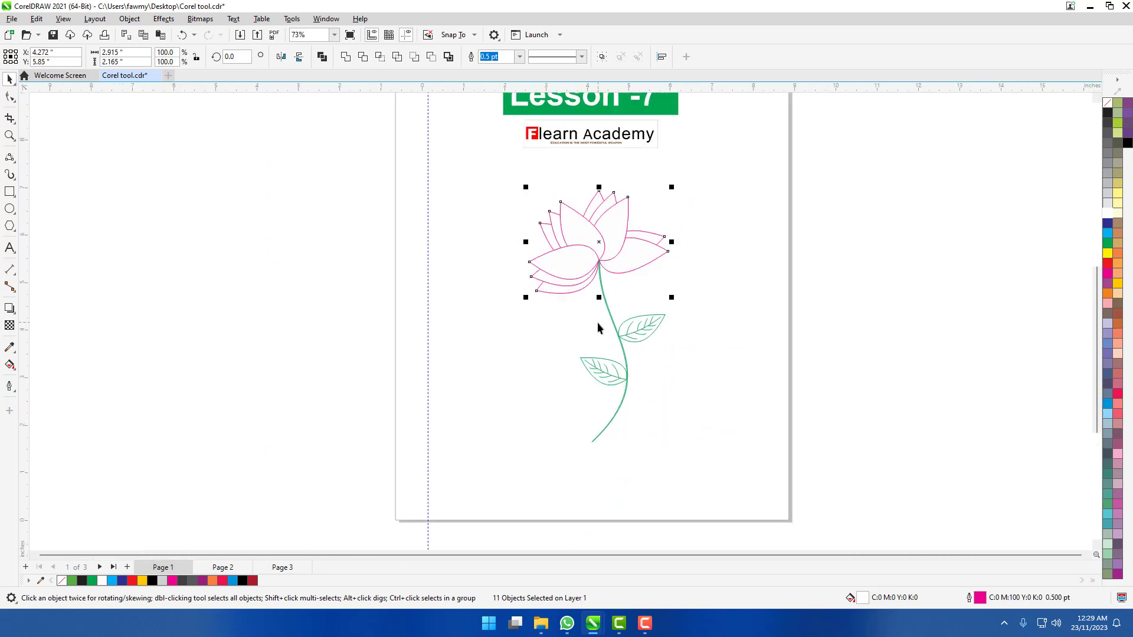